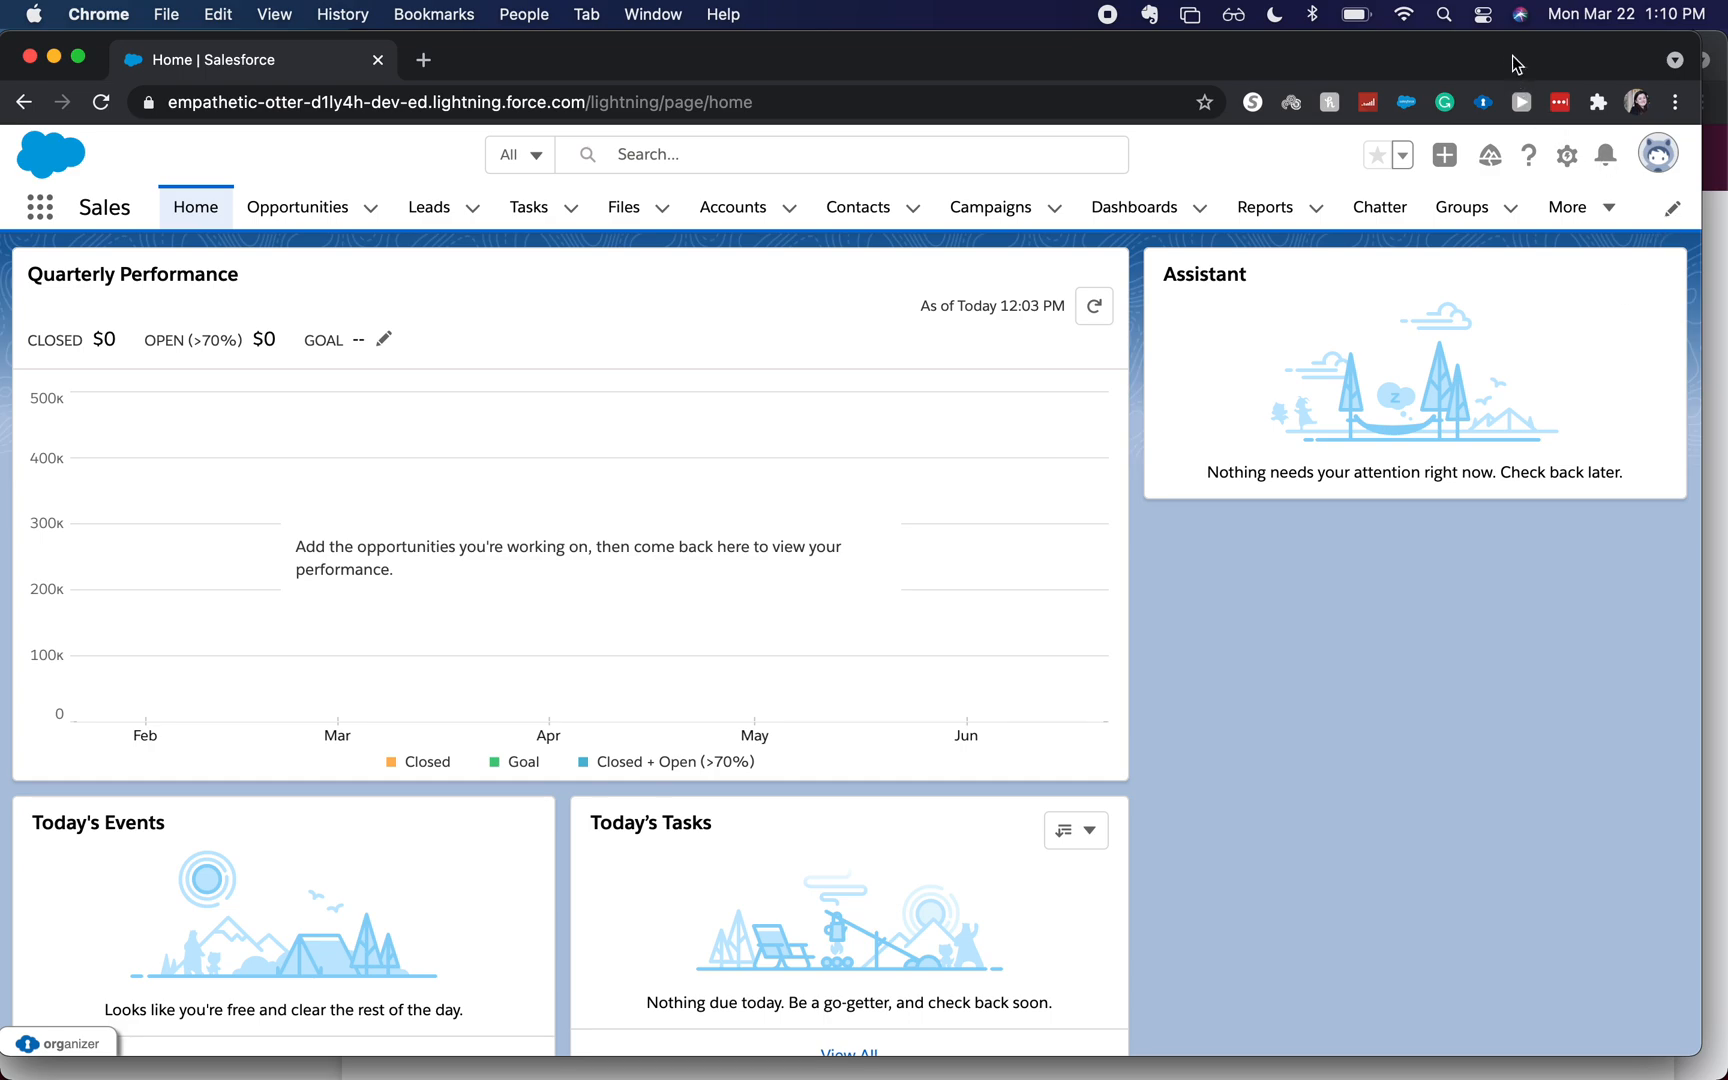
- Find the Opportunity Splits Settings page in Setup by searching for "split" and open it
left_click(1596, 155)
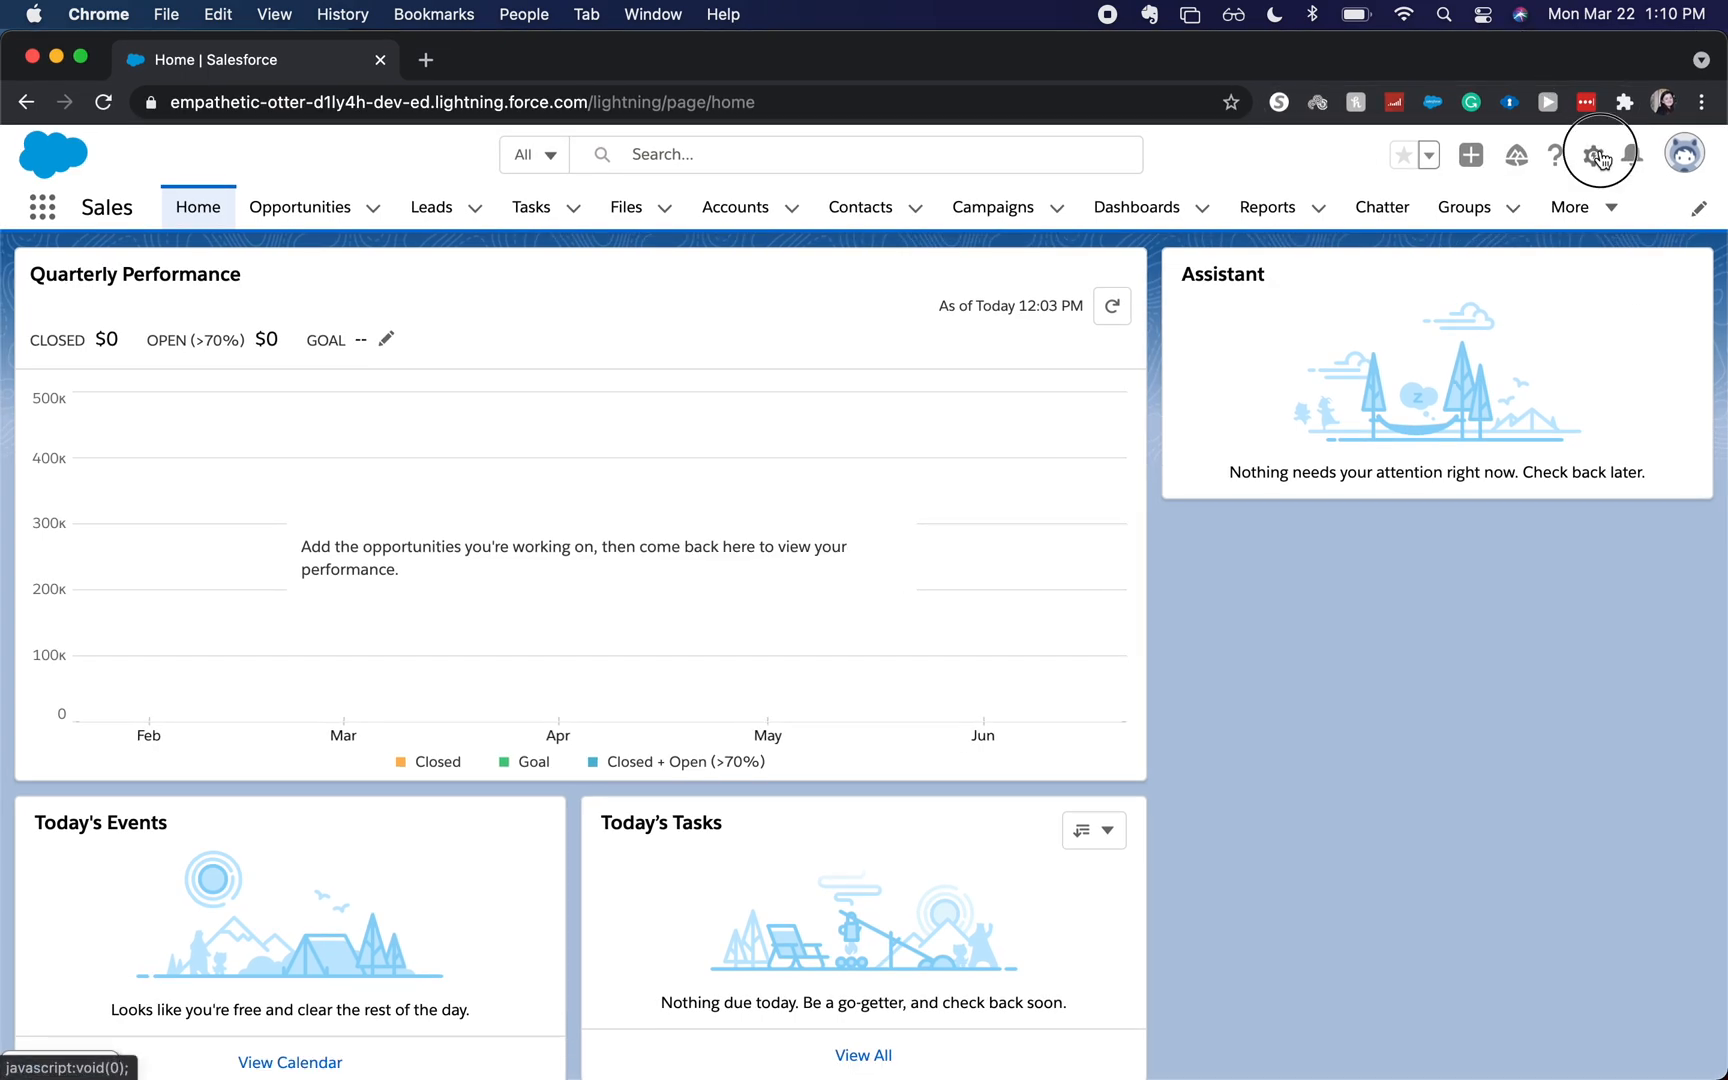
left_click(1550, 219)
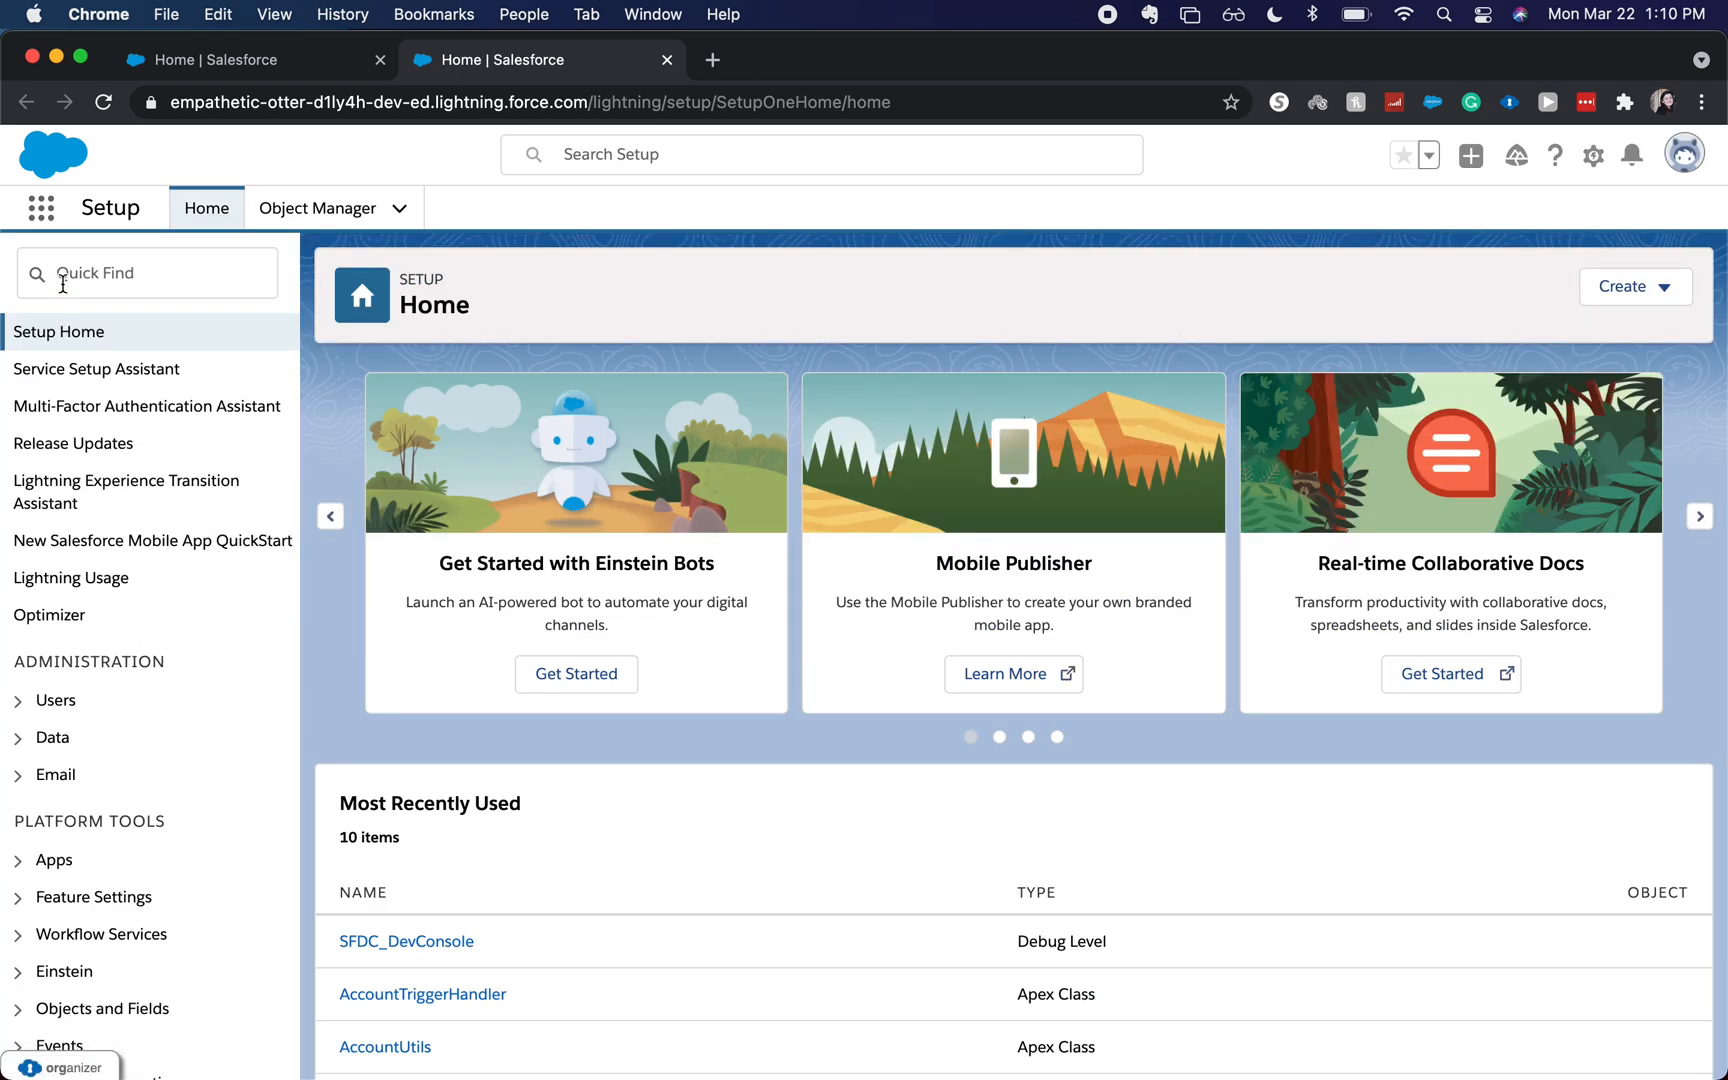
left_click(62, 284)
type("s")
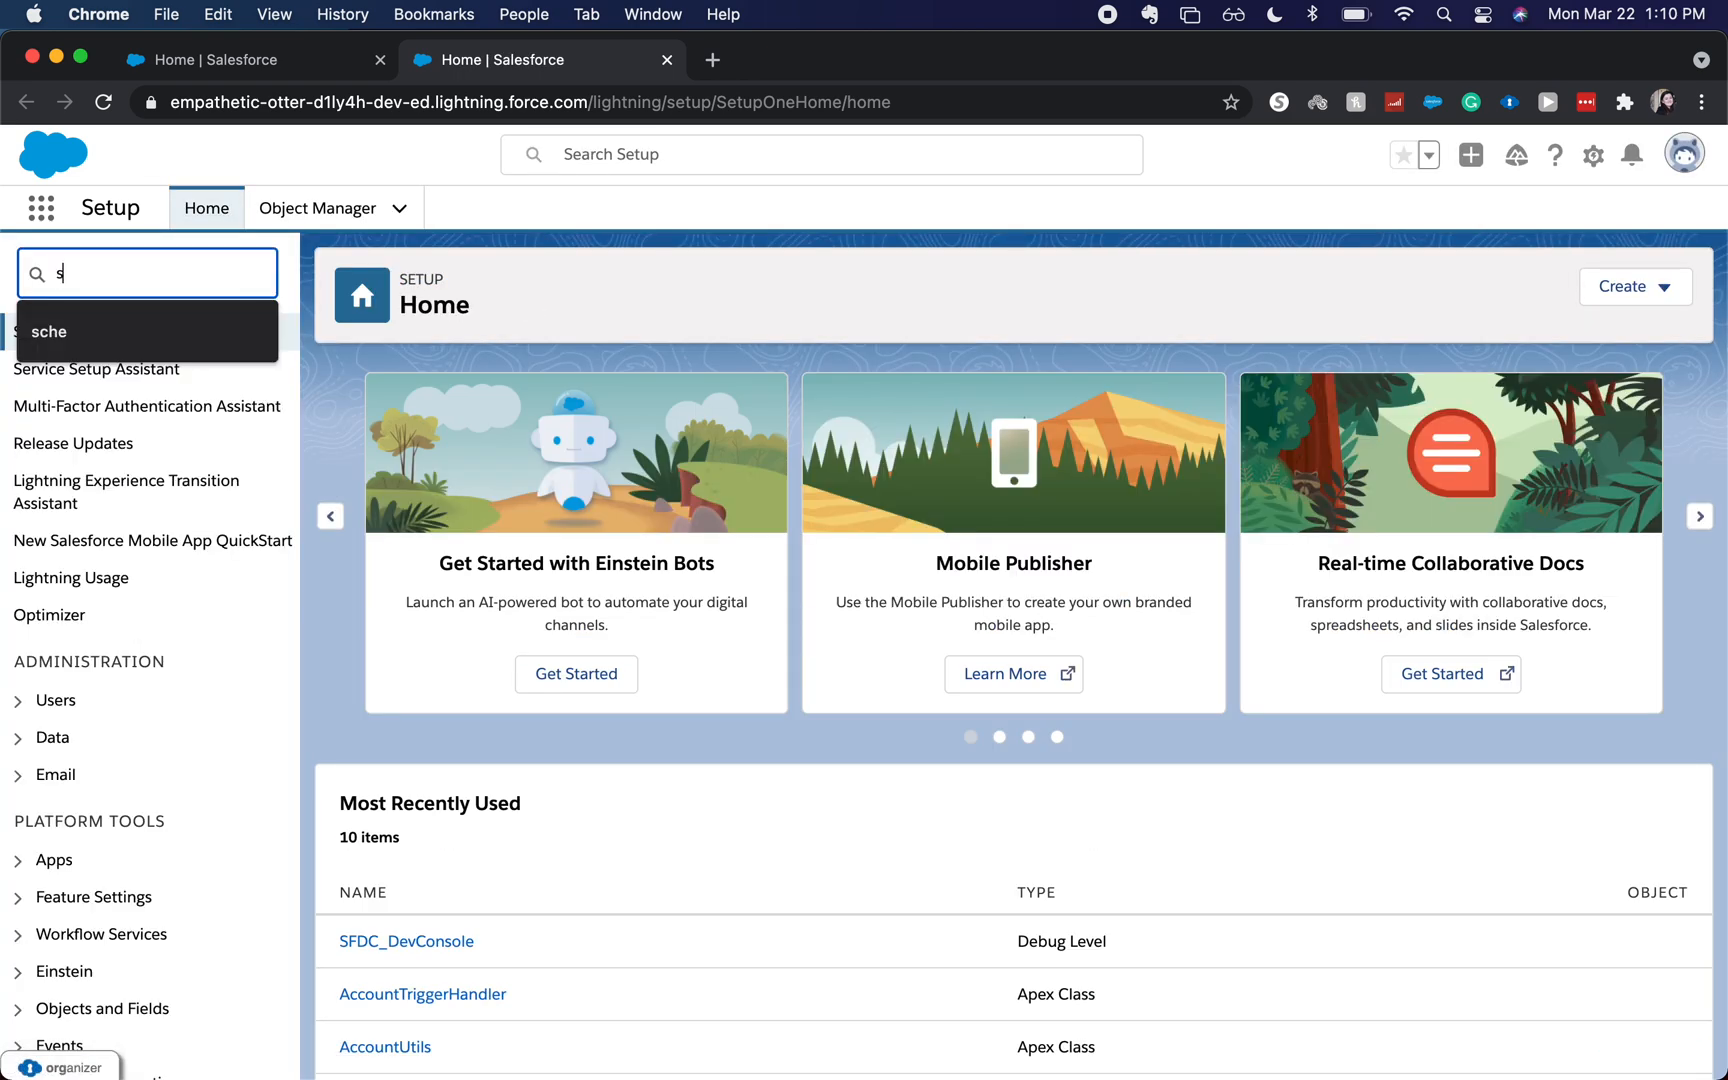
type("plit")
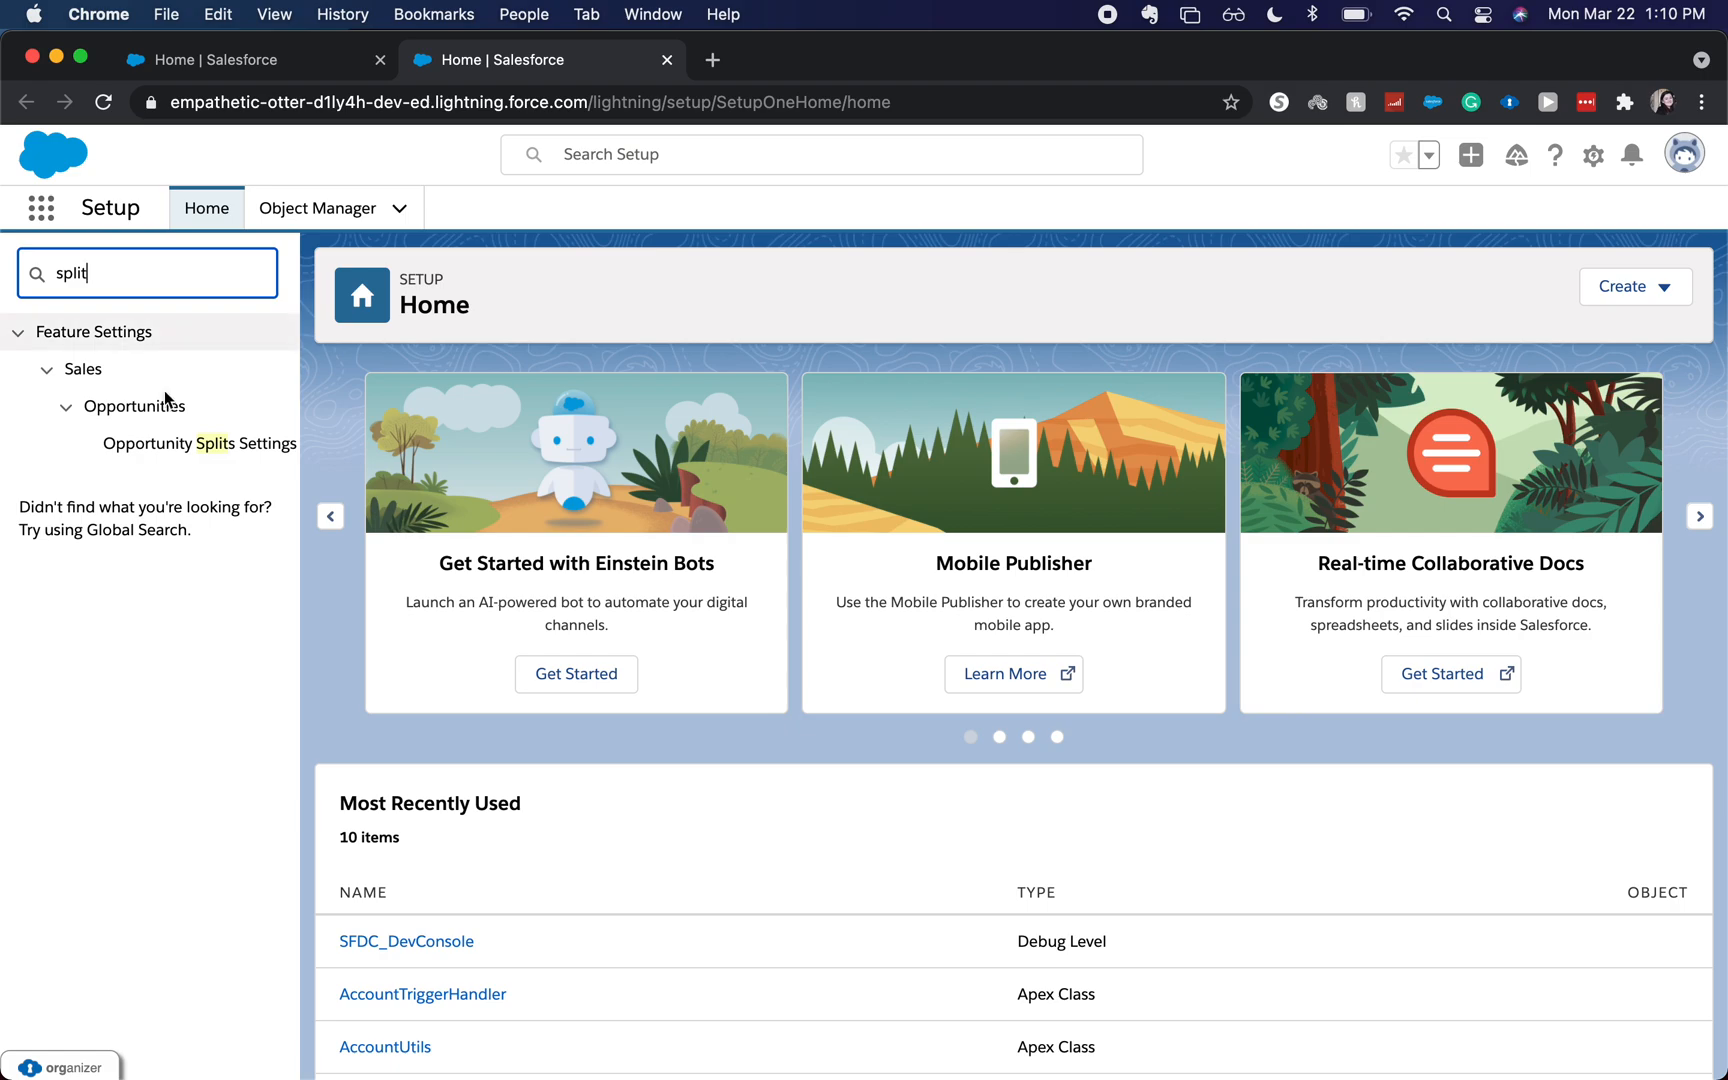
left_click(238, 446)
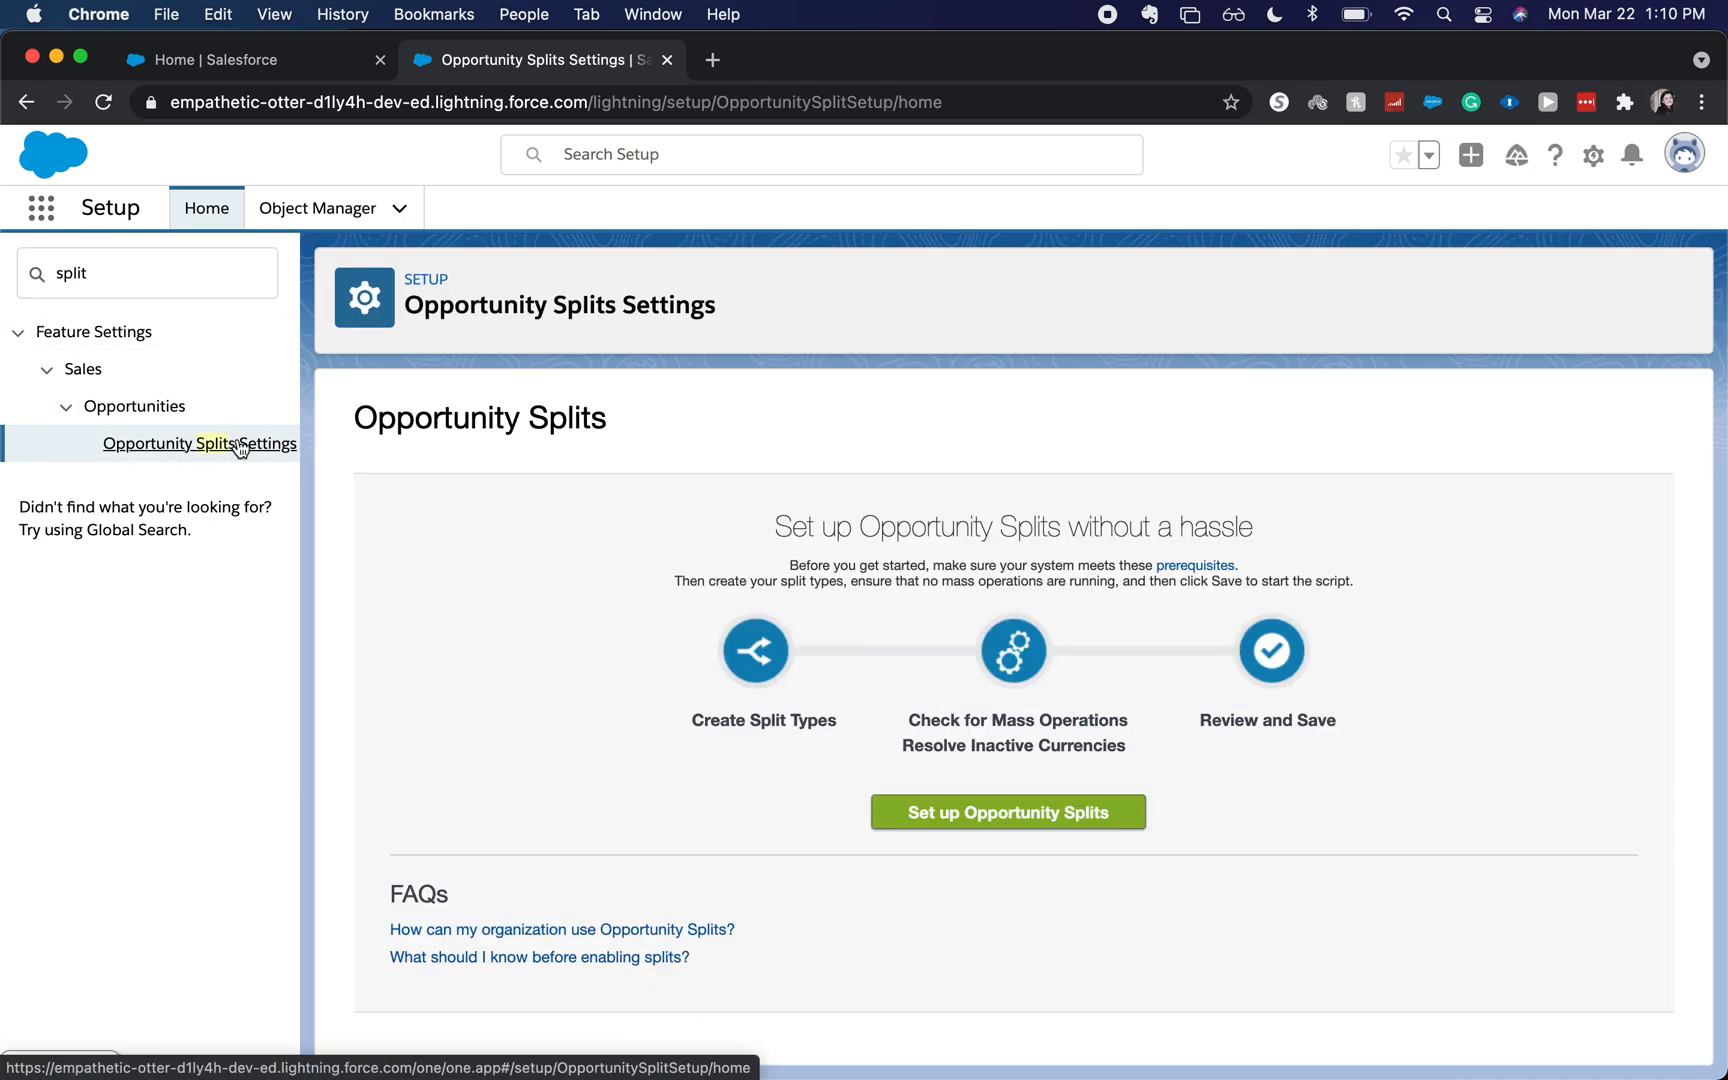
- Set up and enable Opportunity Splits with the Revenue and Overlay split types both active
left_click(1016, 813)
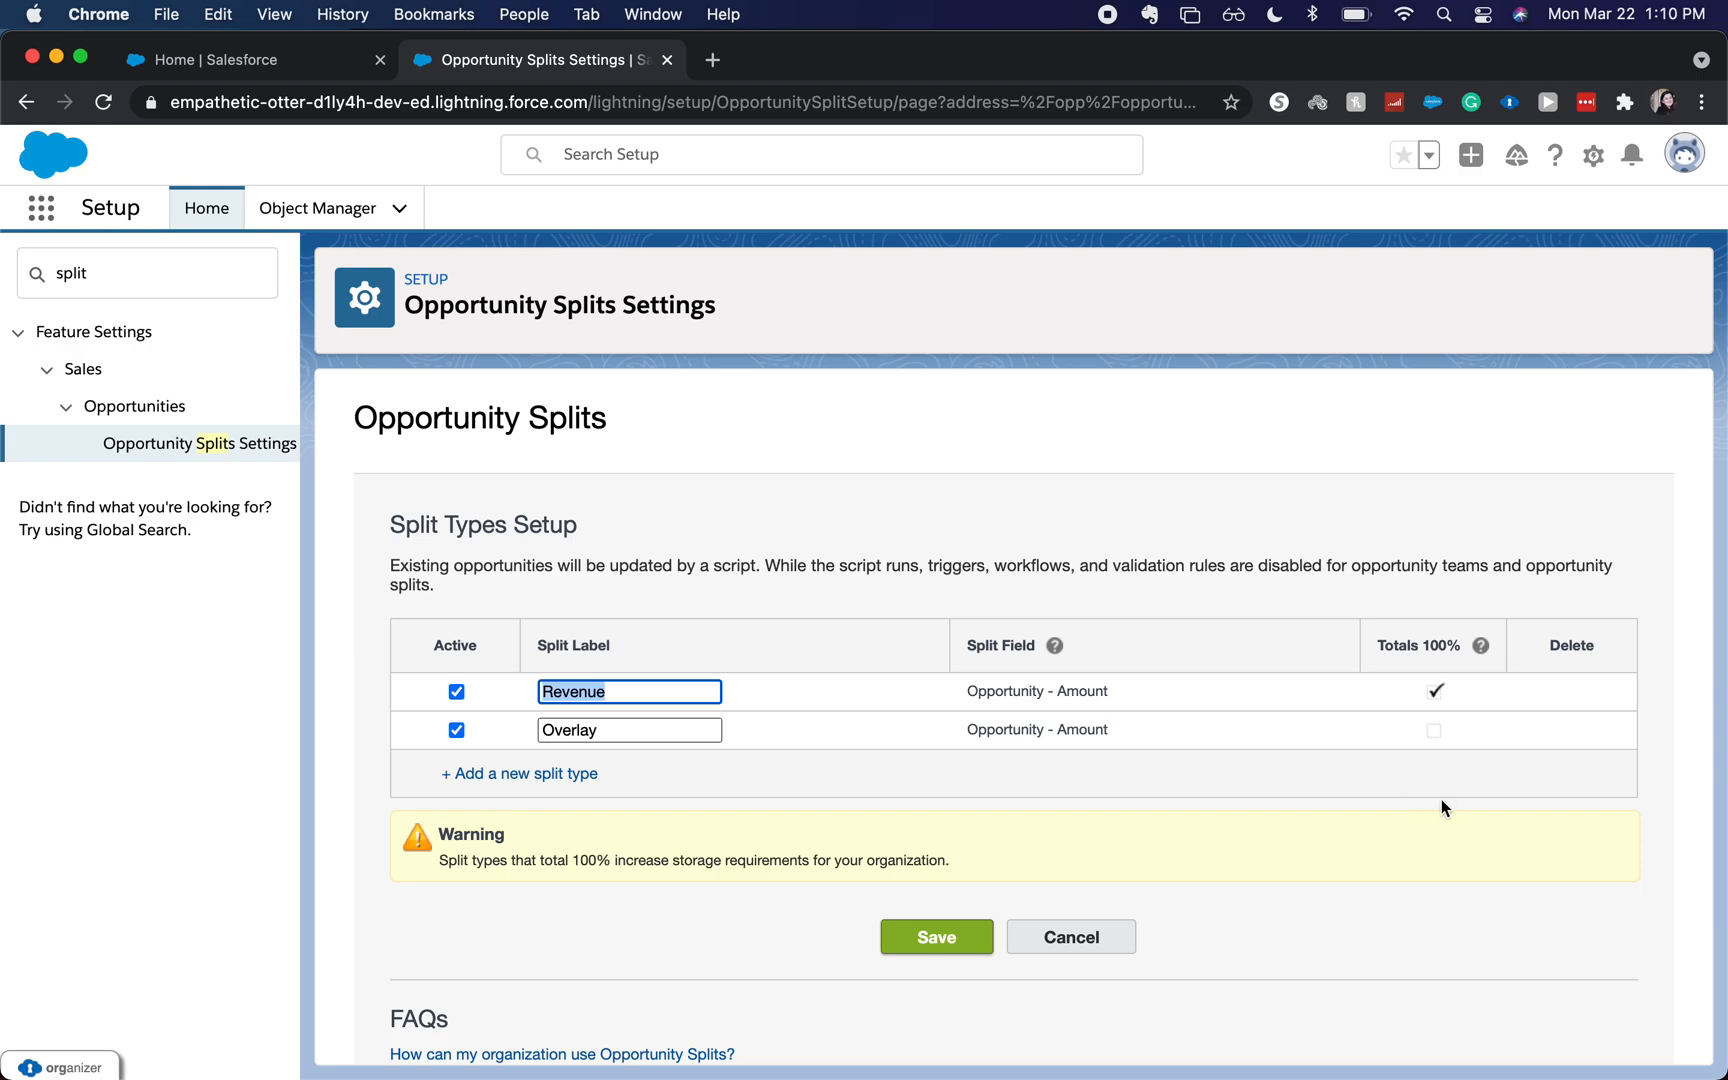
left_click(1433, 690)
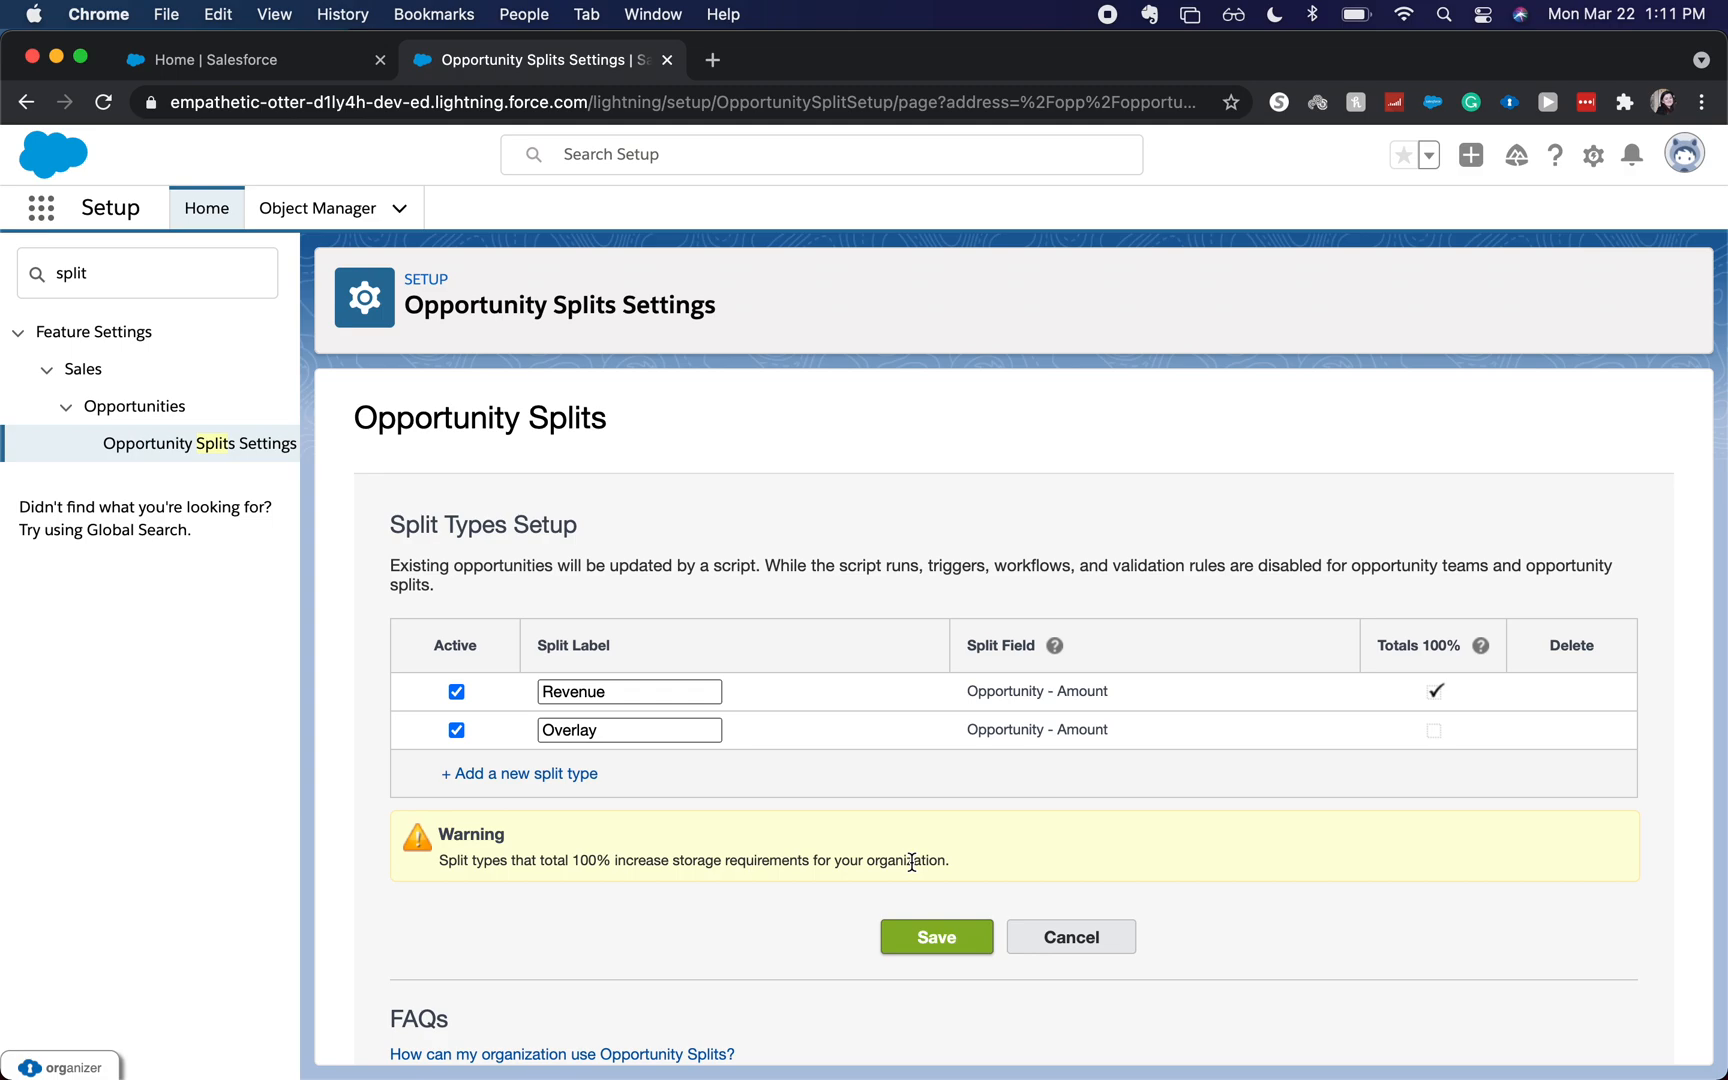
left_click(915, 932)
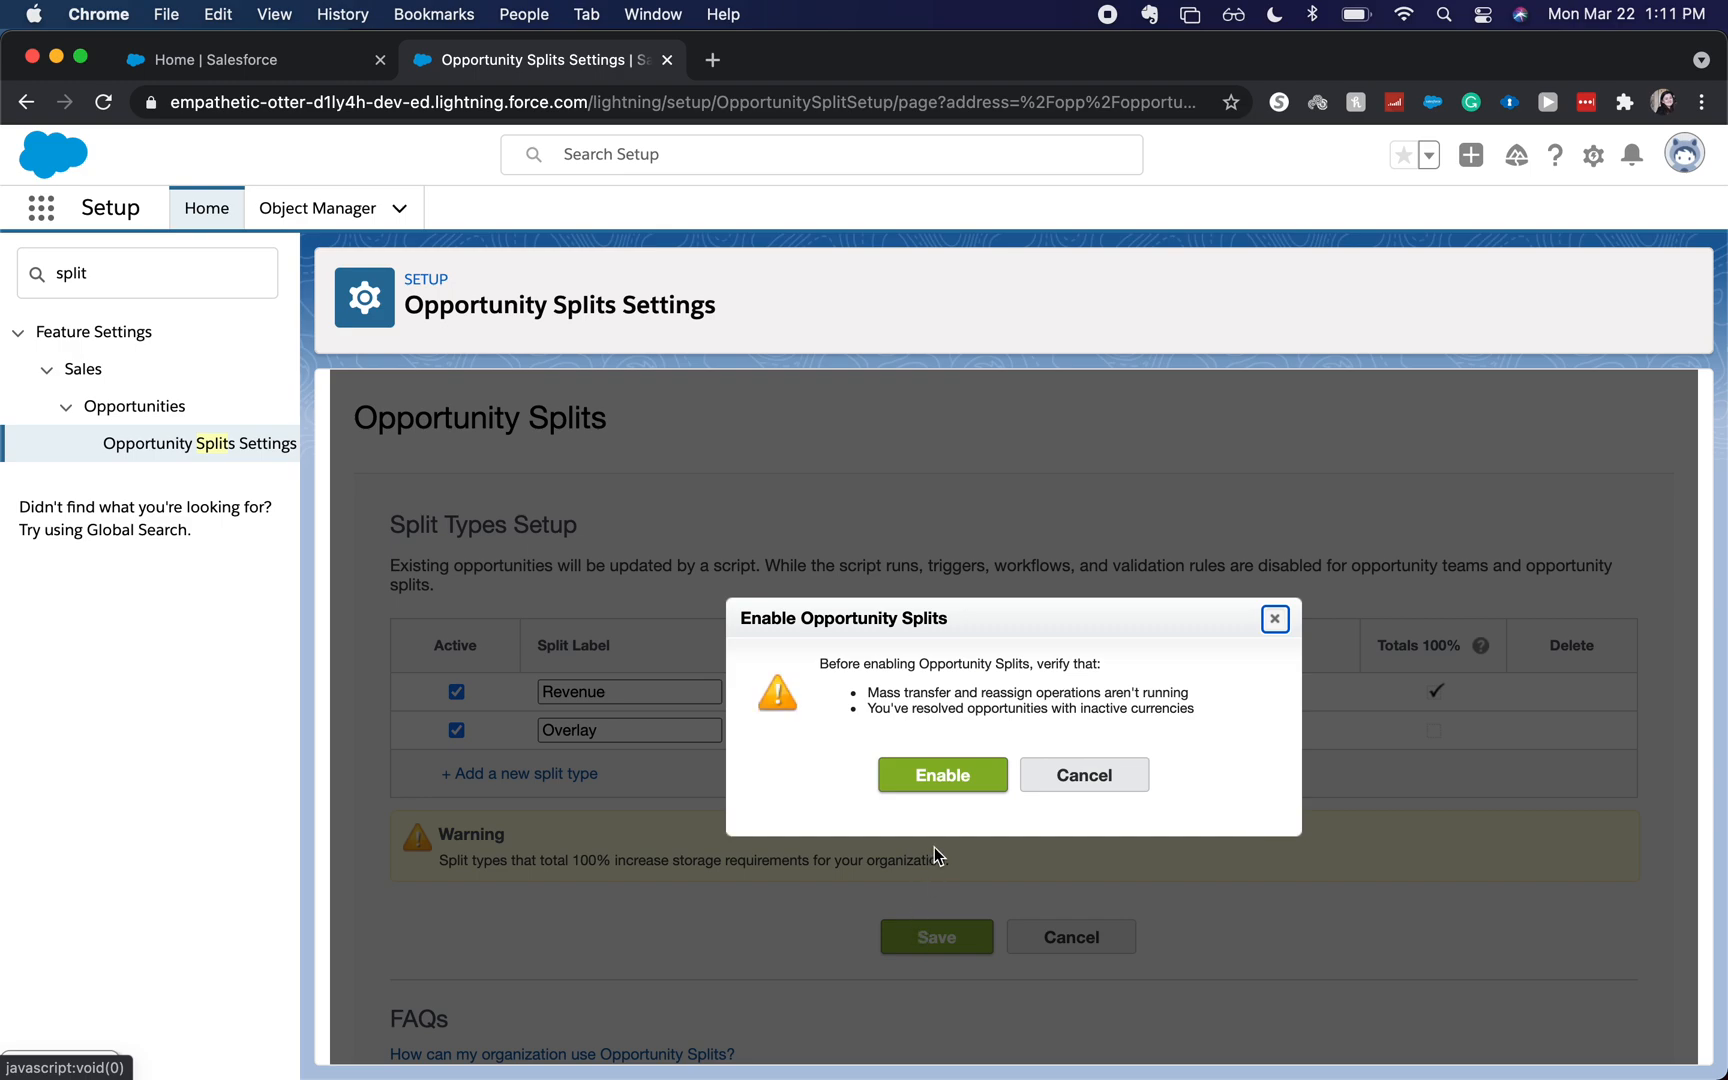
left_click(928, 776)
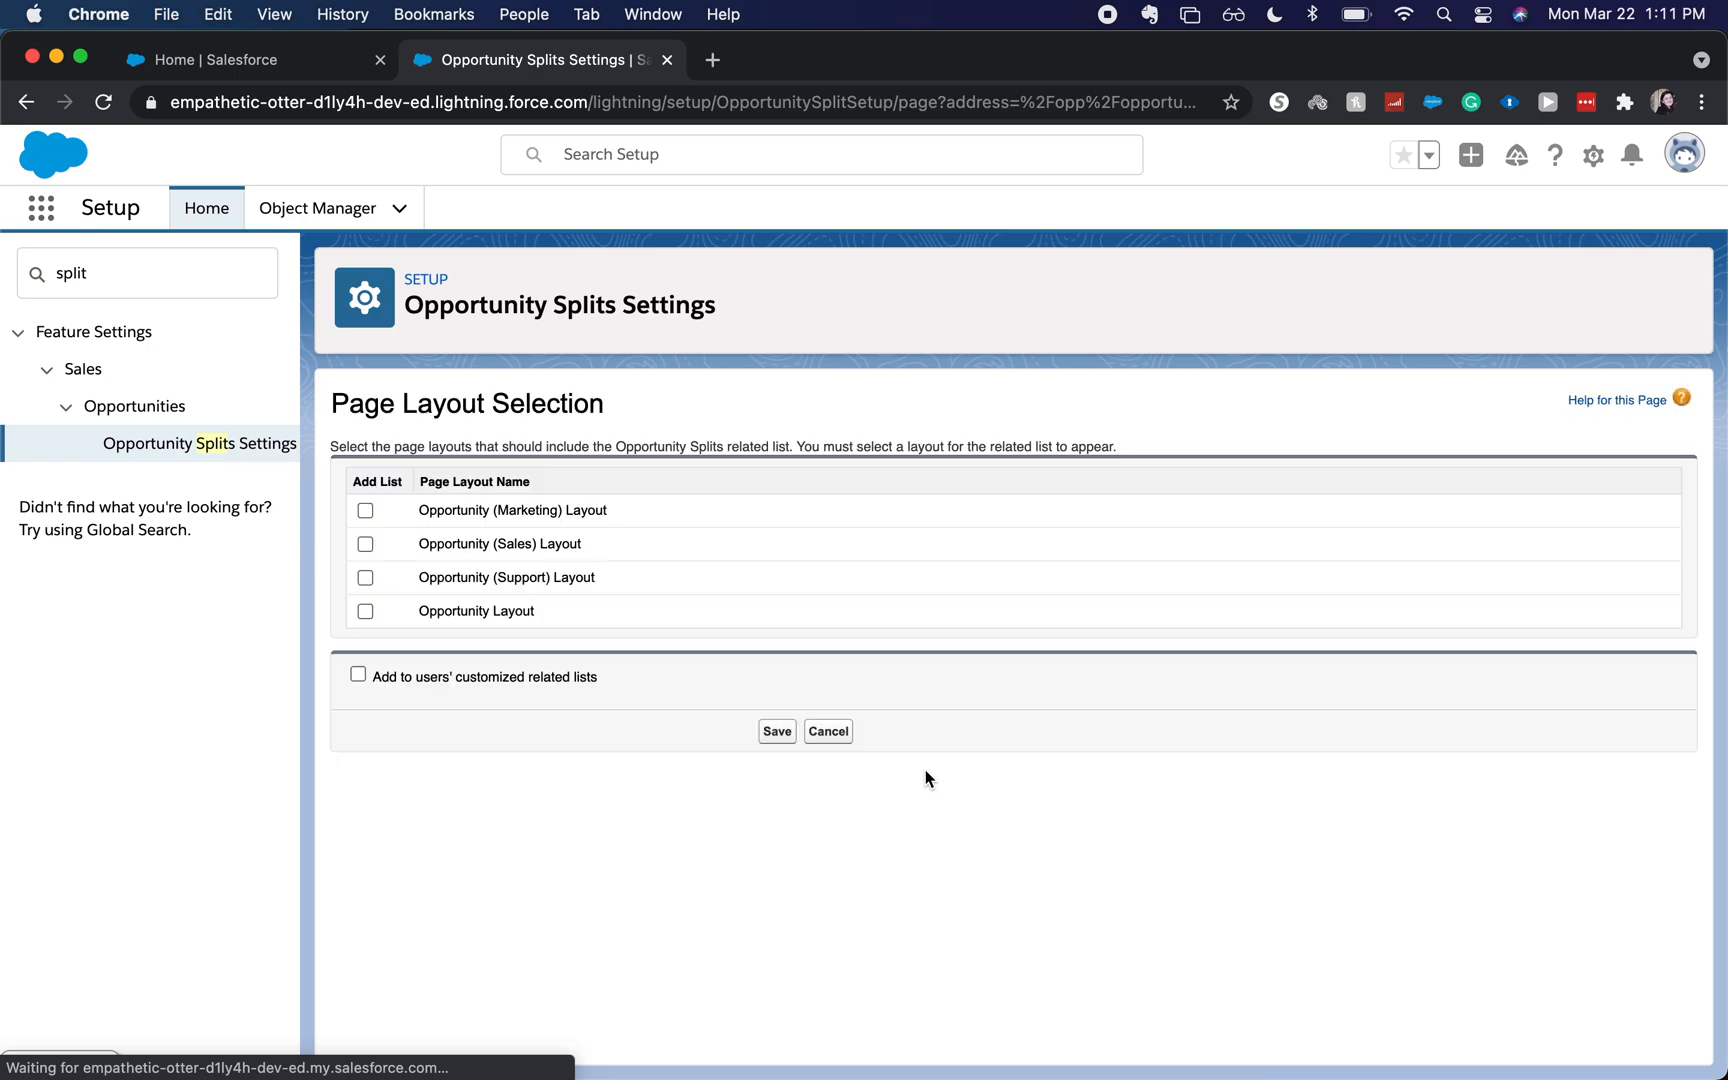
- Add the Opportunity Splits related list to the Marketing, Sales, Support and Opportunity layouts and to users' customized related lists, and save
left_click(366, 510)
left_click(366, 544)
left_click(365, 578)
left_click(364, 611)
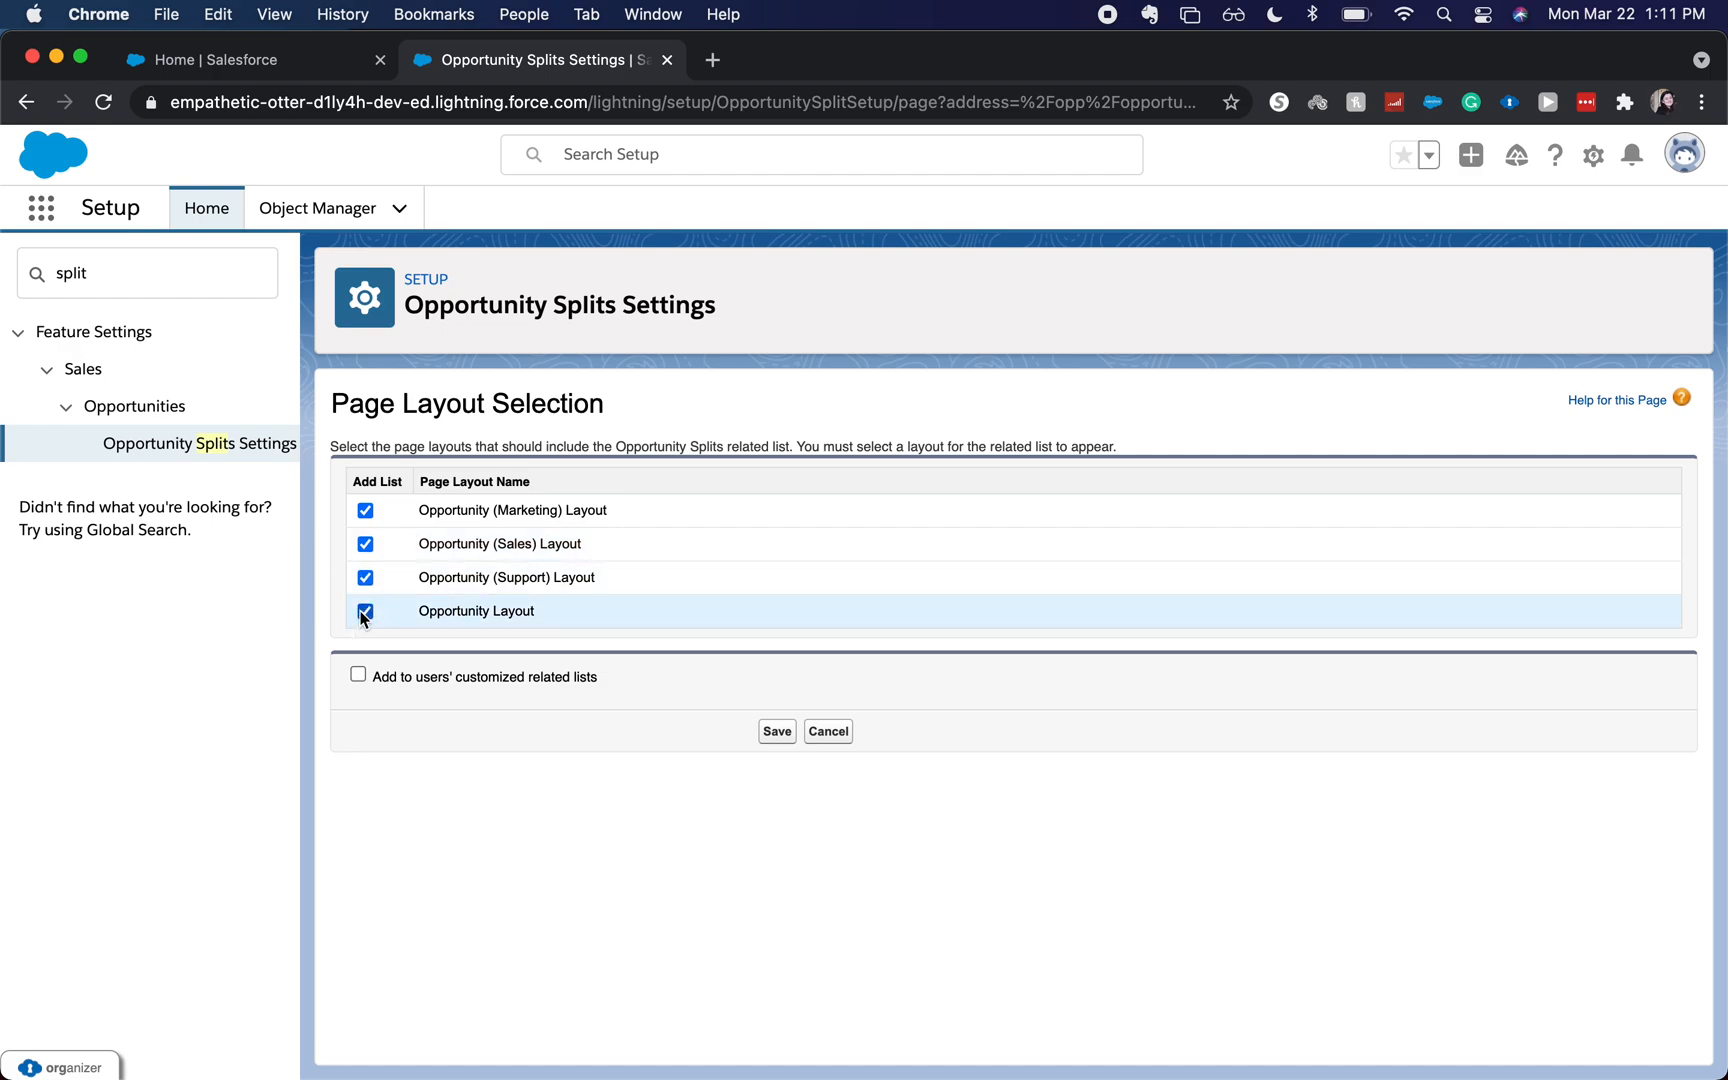
left_click(358, 675)
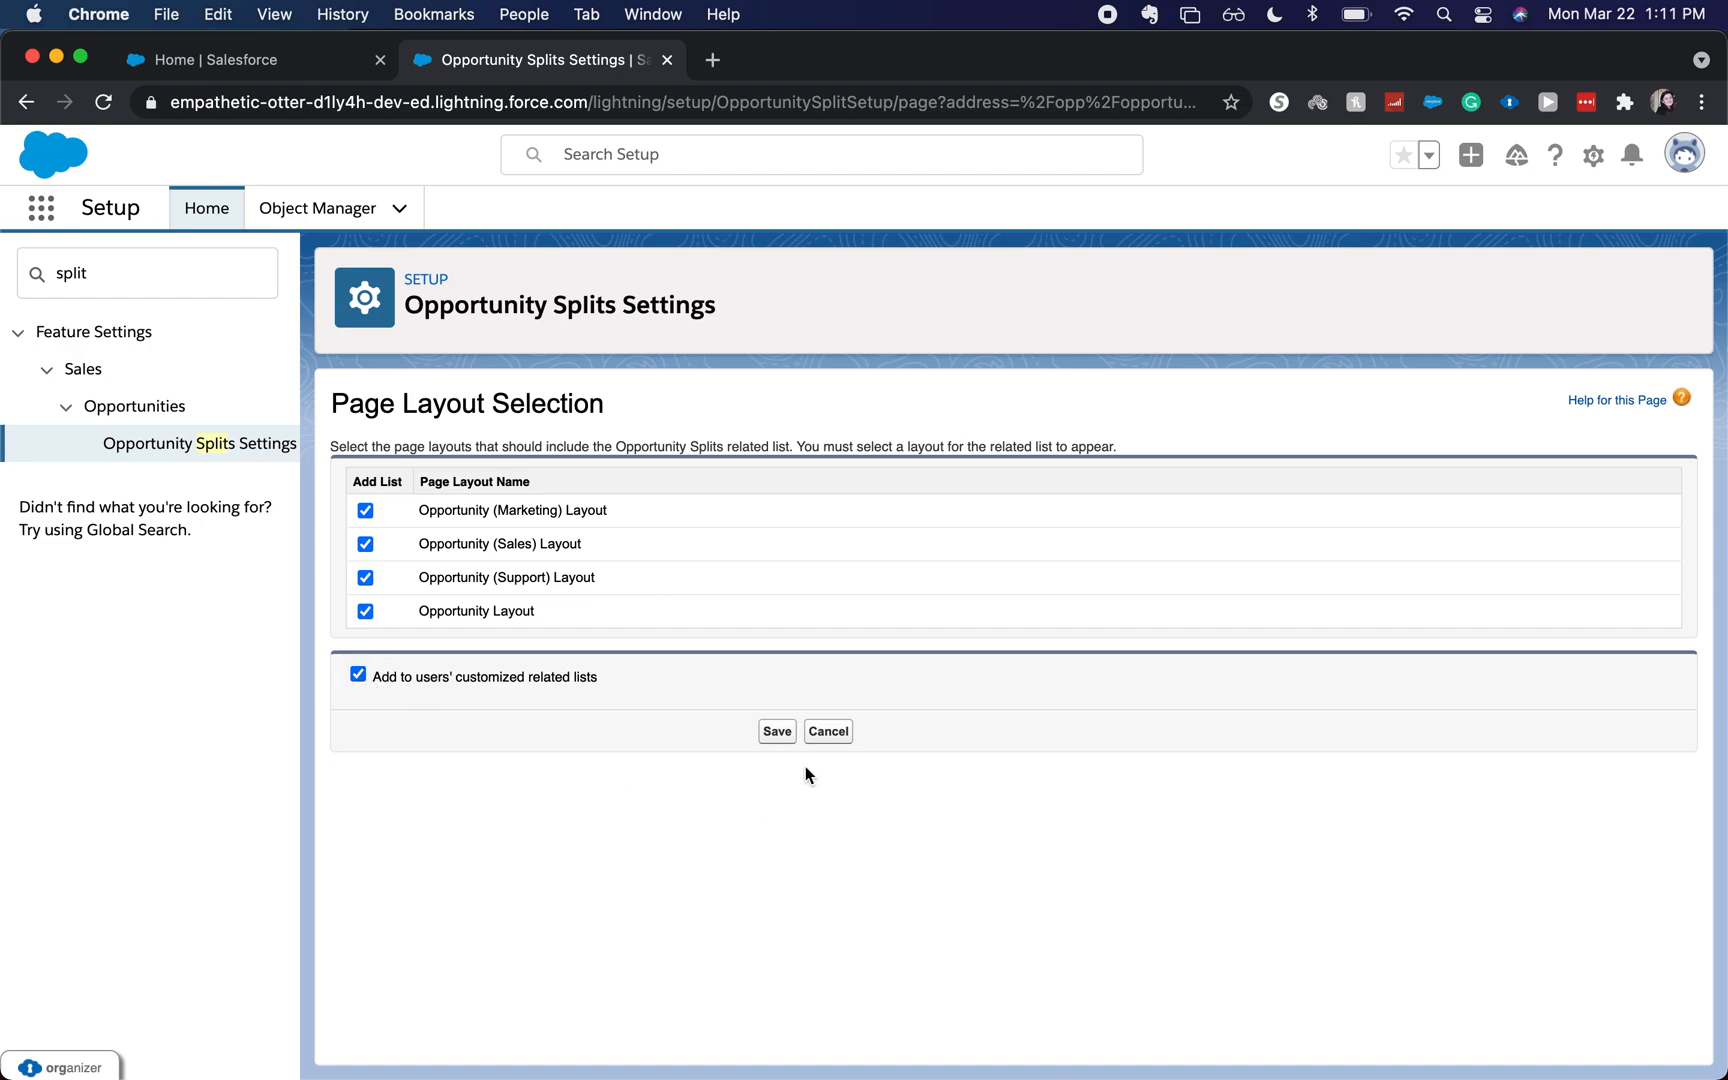
left_click(778, 732)
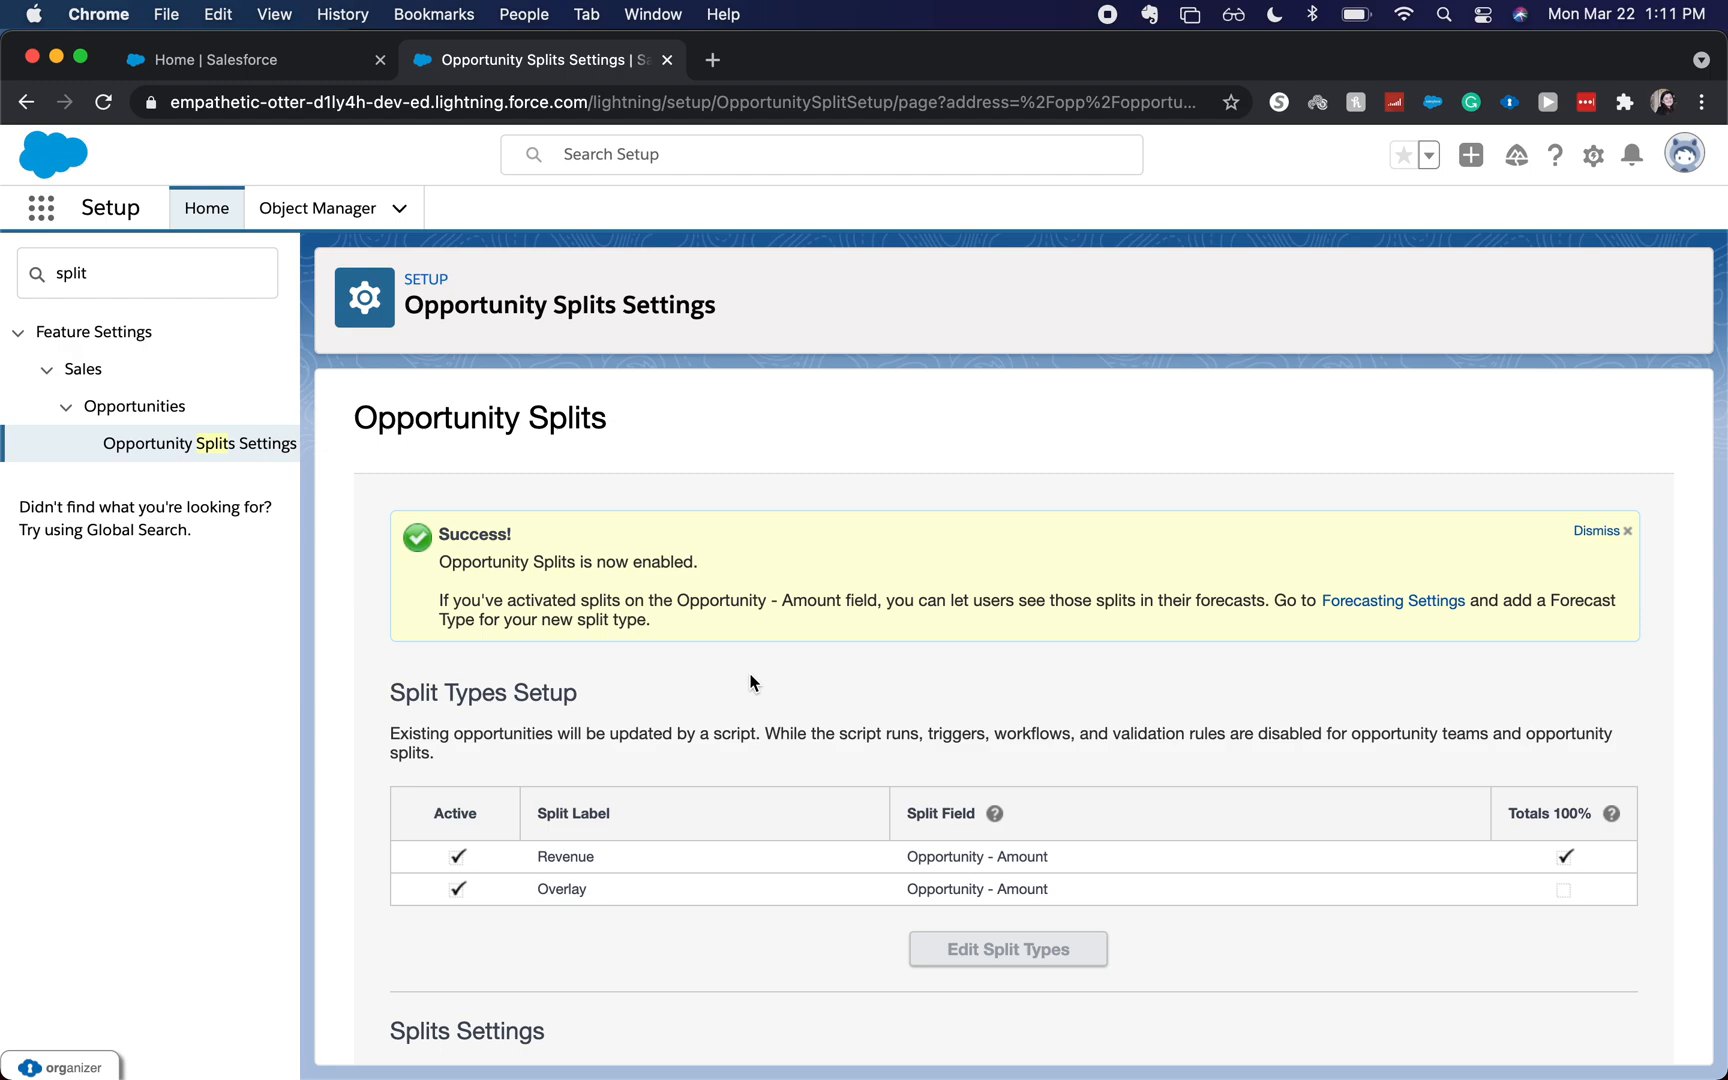
- Return to the Sales app and open the Burlington Textiles Weaving Plant Generator opportunity
left_click(202, 74)
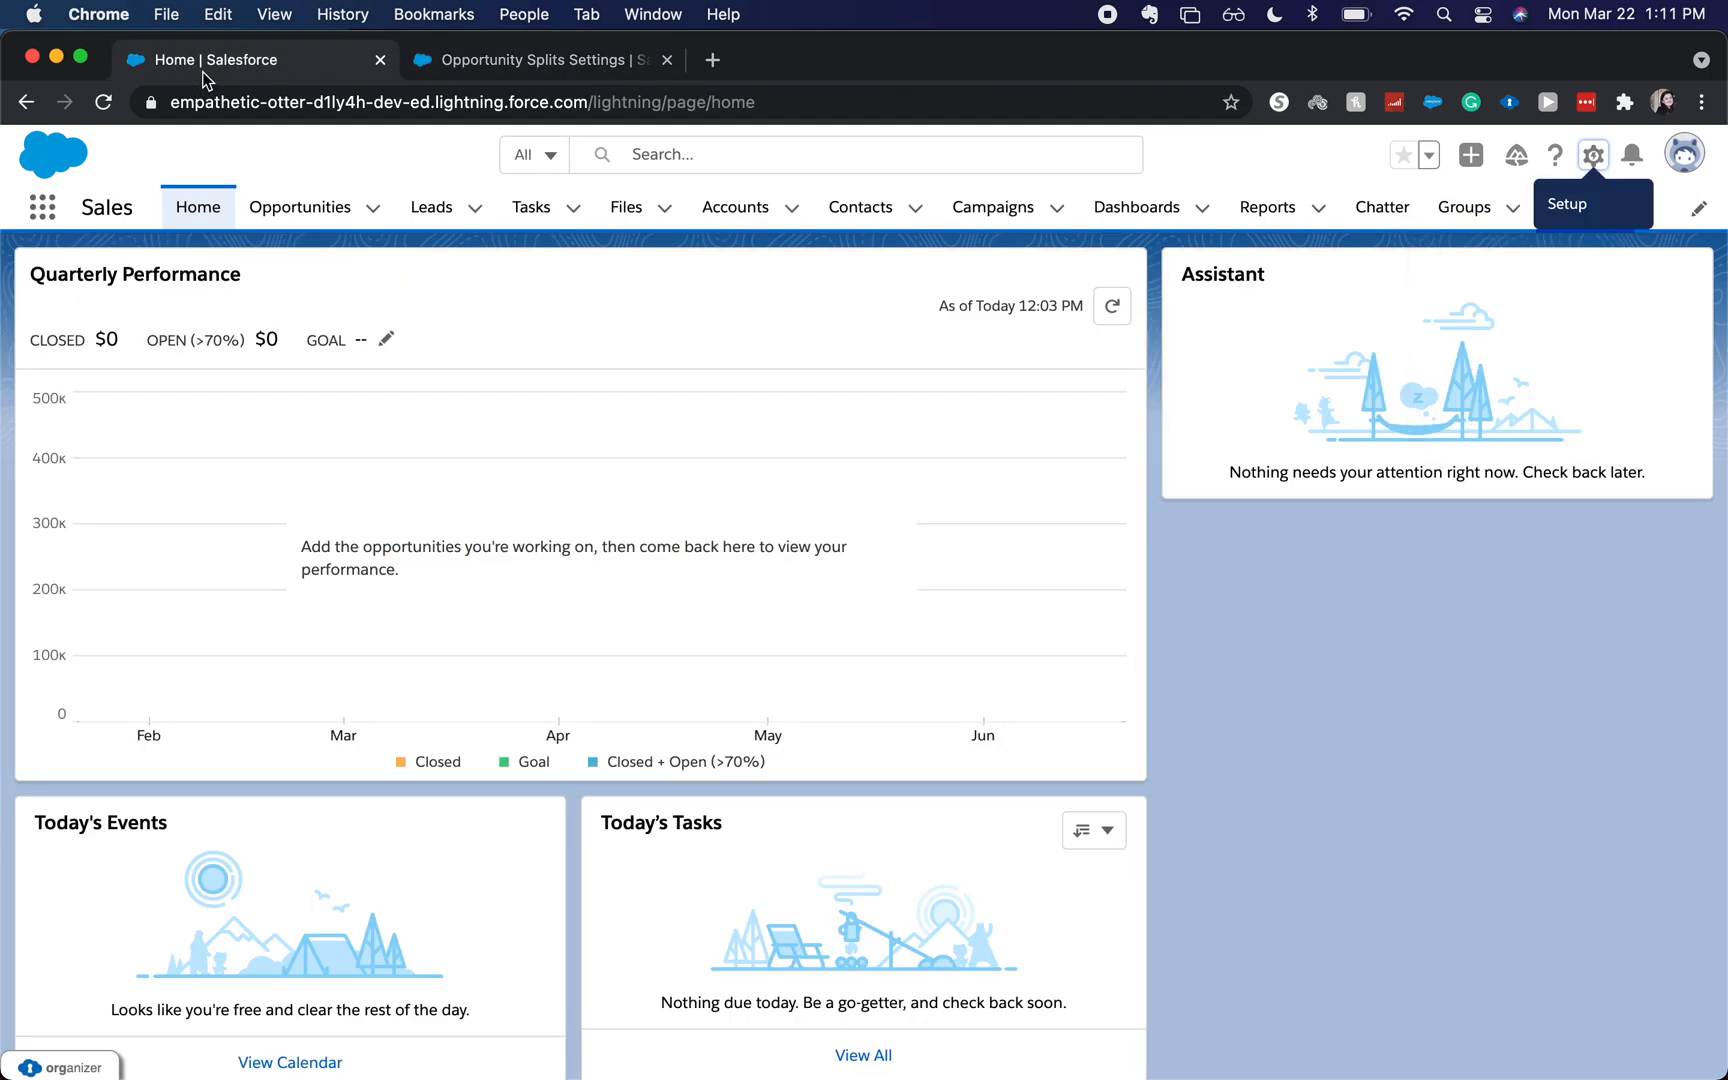
left_click(340, 212)
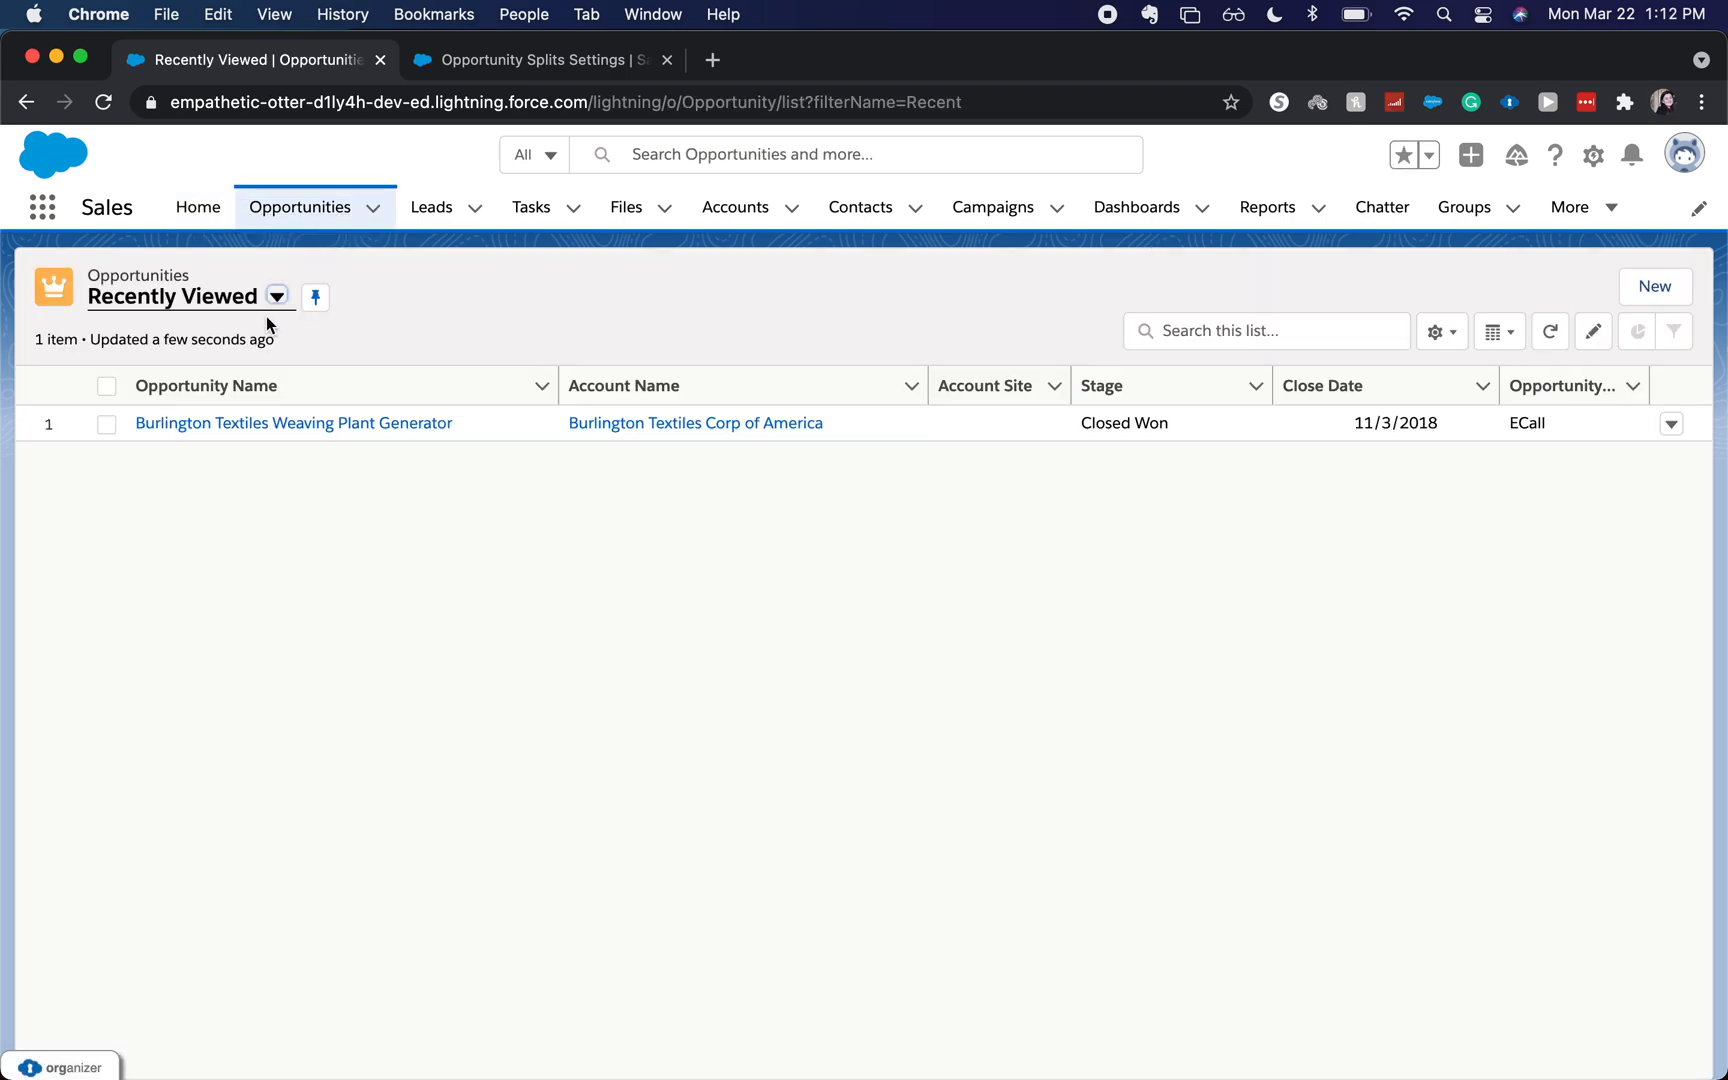
left_click(285, 424)
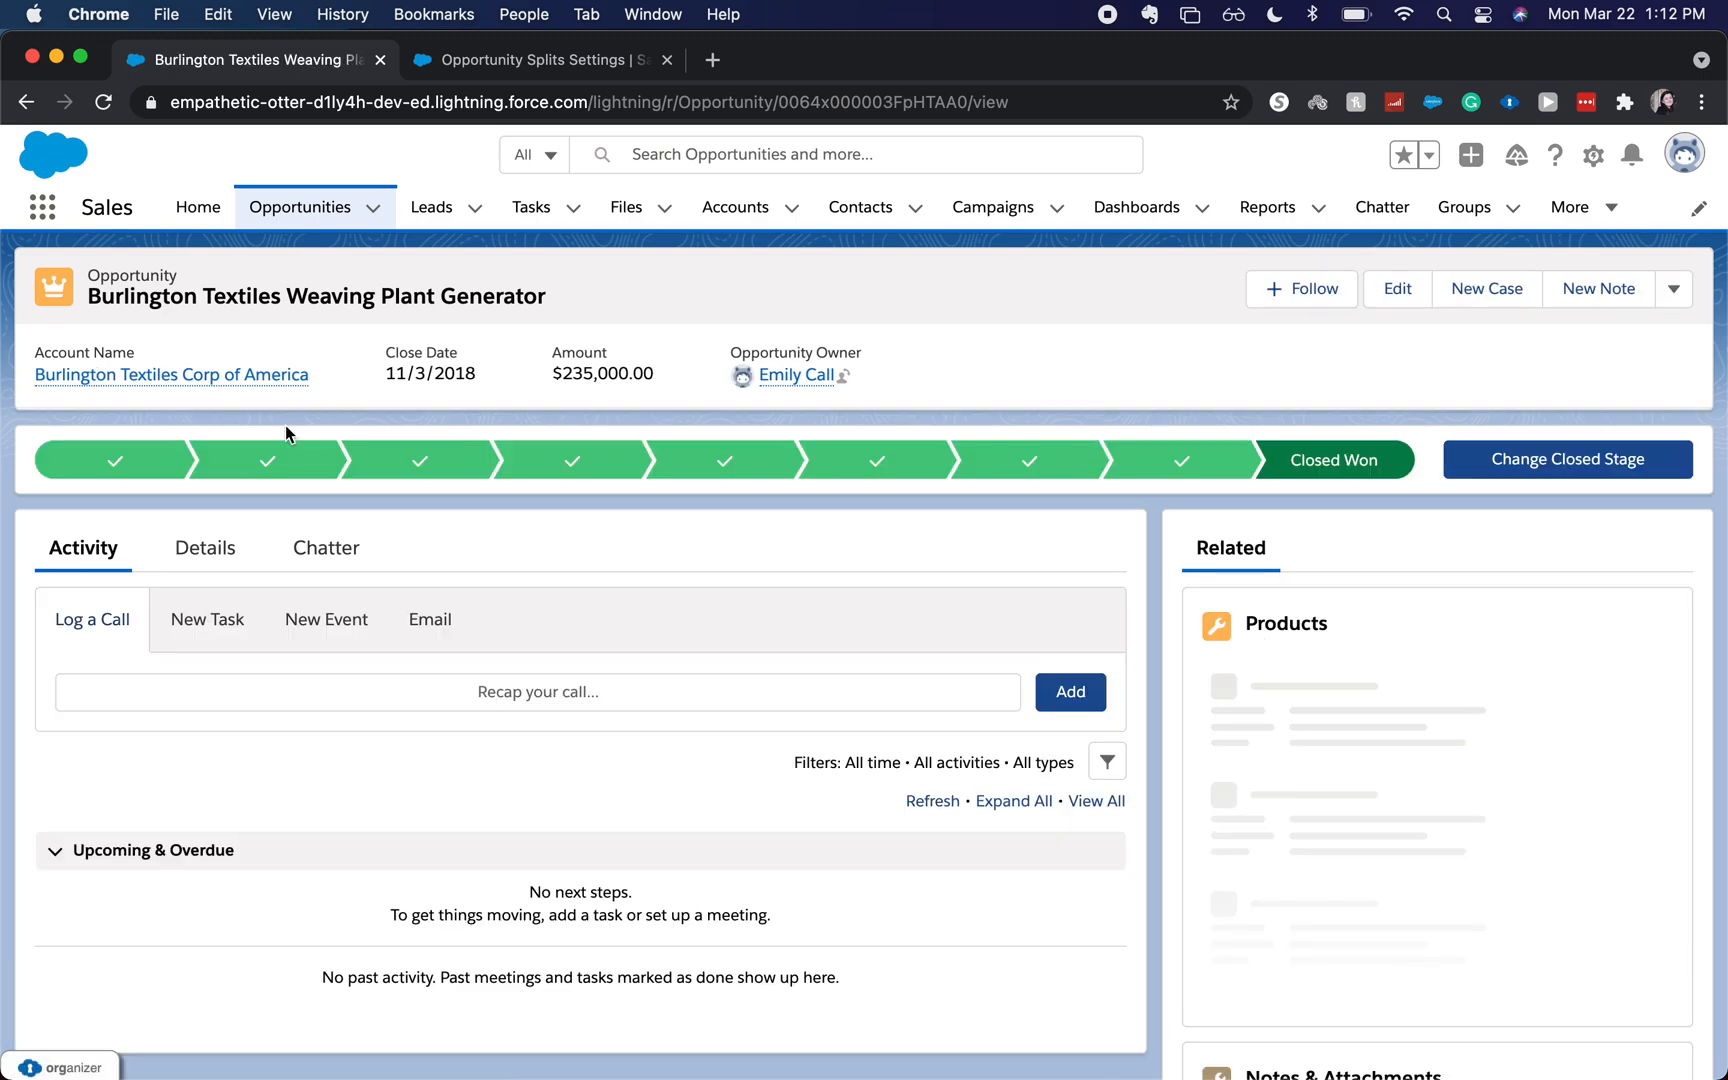
- Examine the opportunity's details and its related lists, including Opportunity Team and Opportunity Splits
scroll(775, 599, "down", 5)
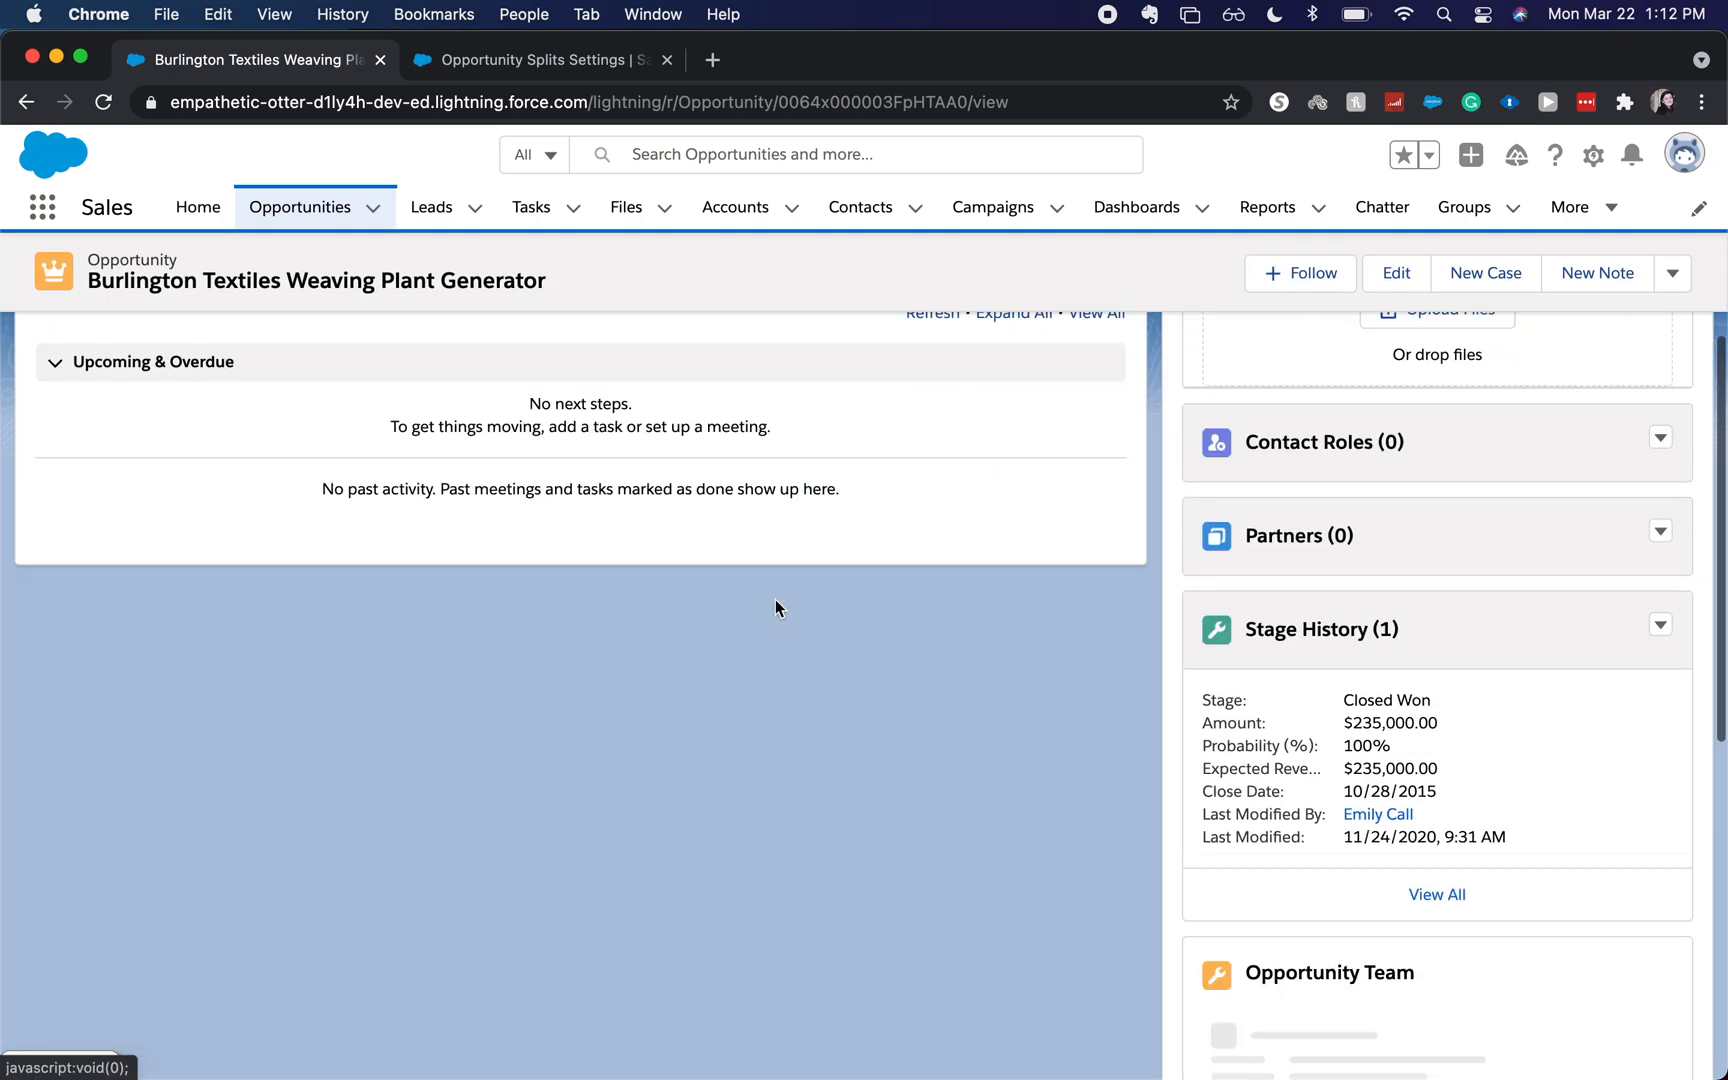
scroll(775, 607, "down", 5)
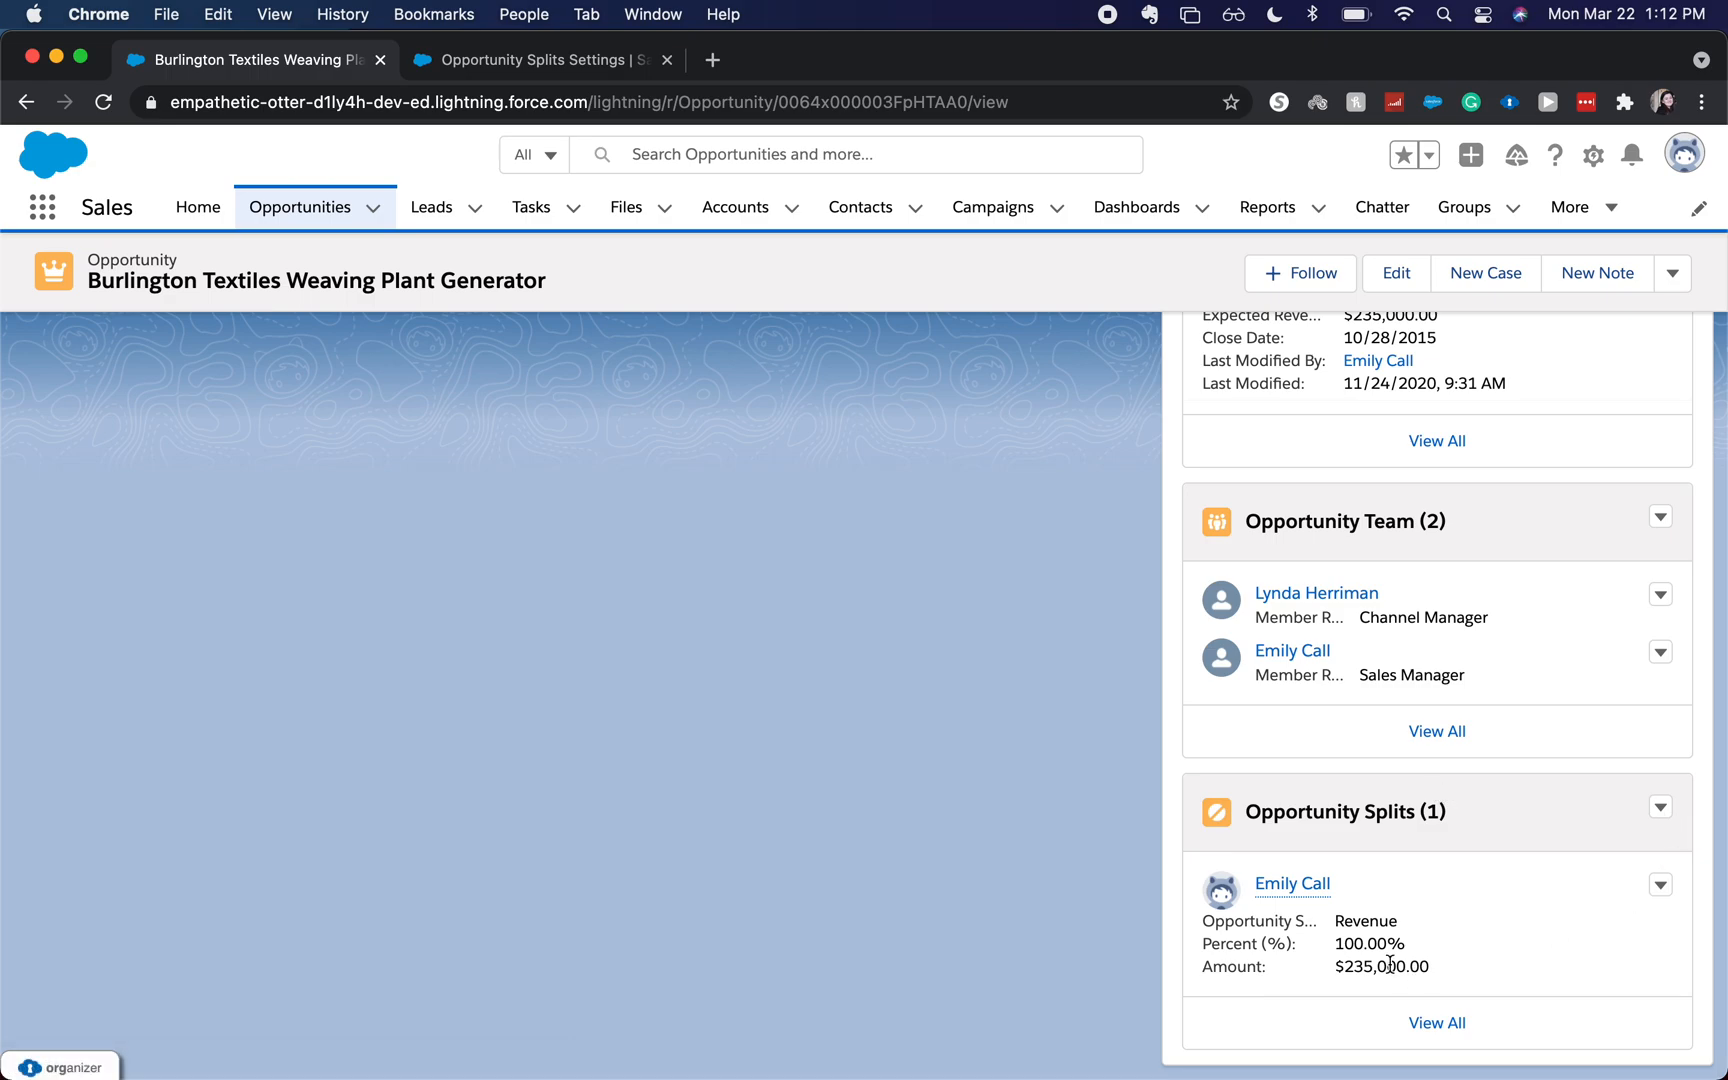
scroll(1389, 963, "up", 1)
scroll(1389, 963, "up", 10)
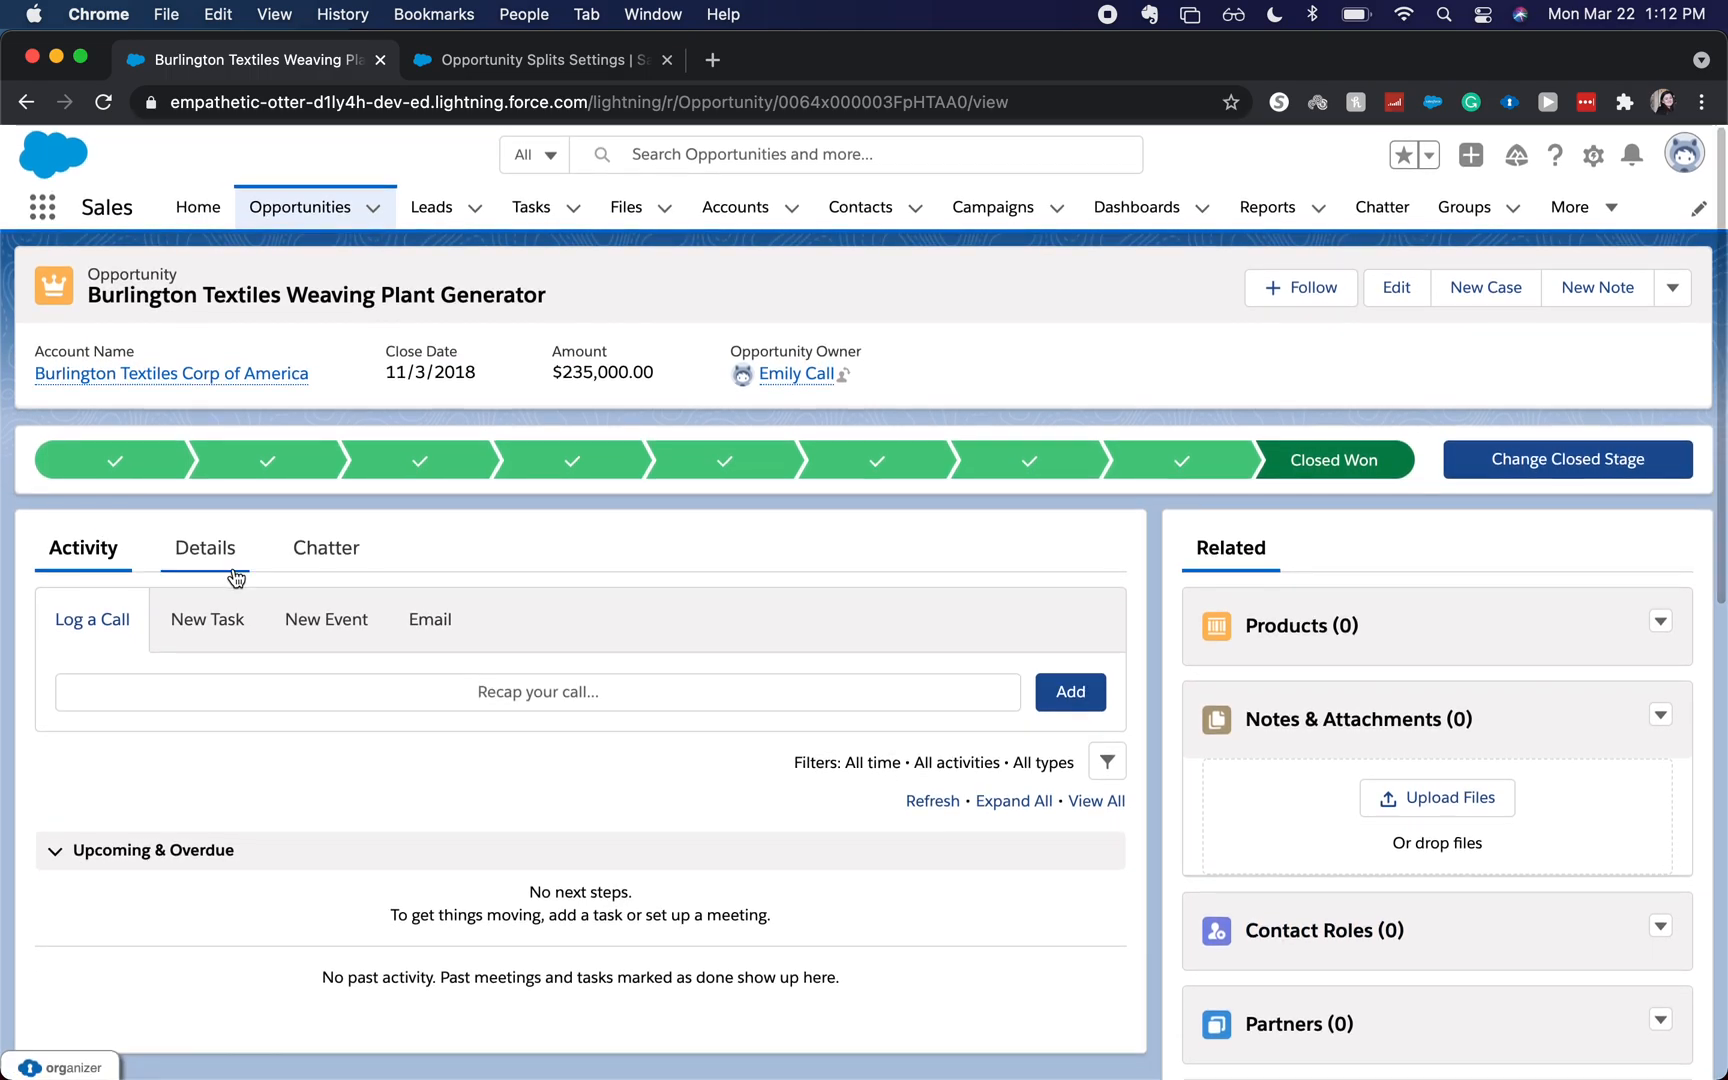
left_click(222, 549)
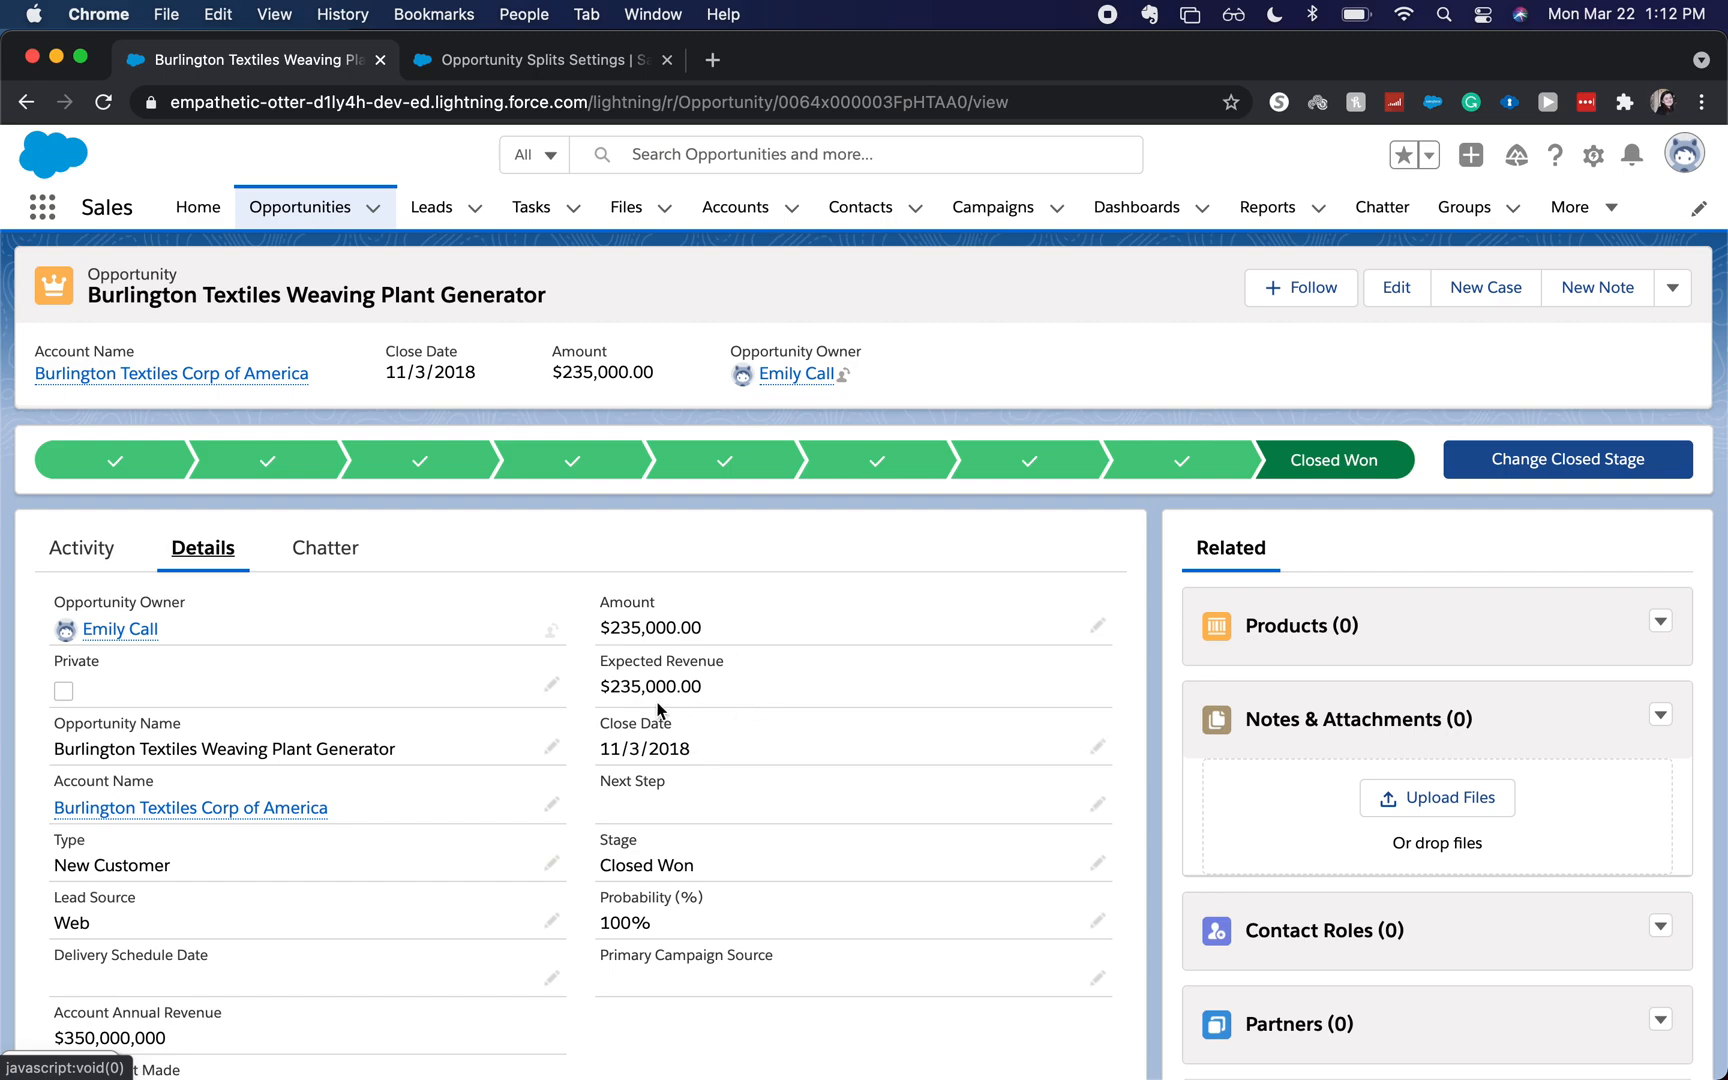
scroll(657, 708, "down", 10)
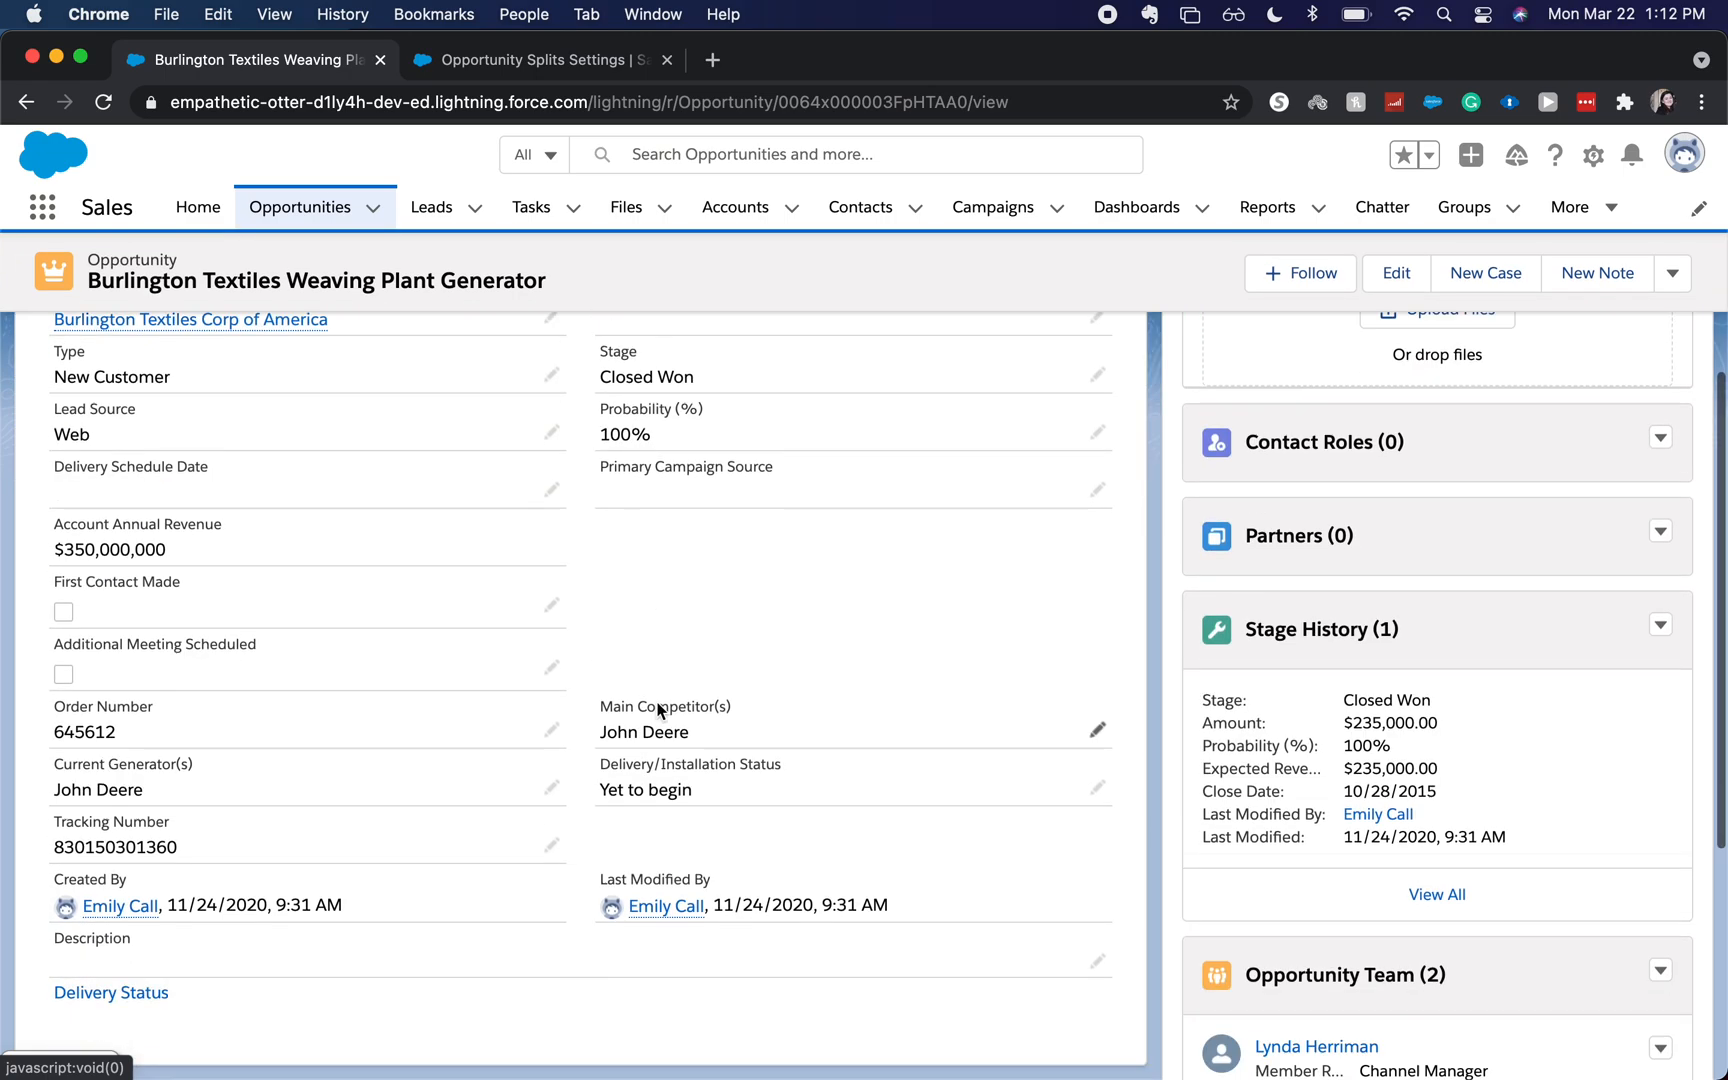
scroll(657, 708, "down", 5)
scroll(657, 706, "up", 6)
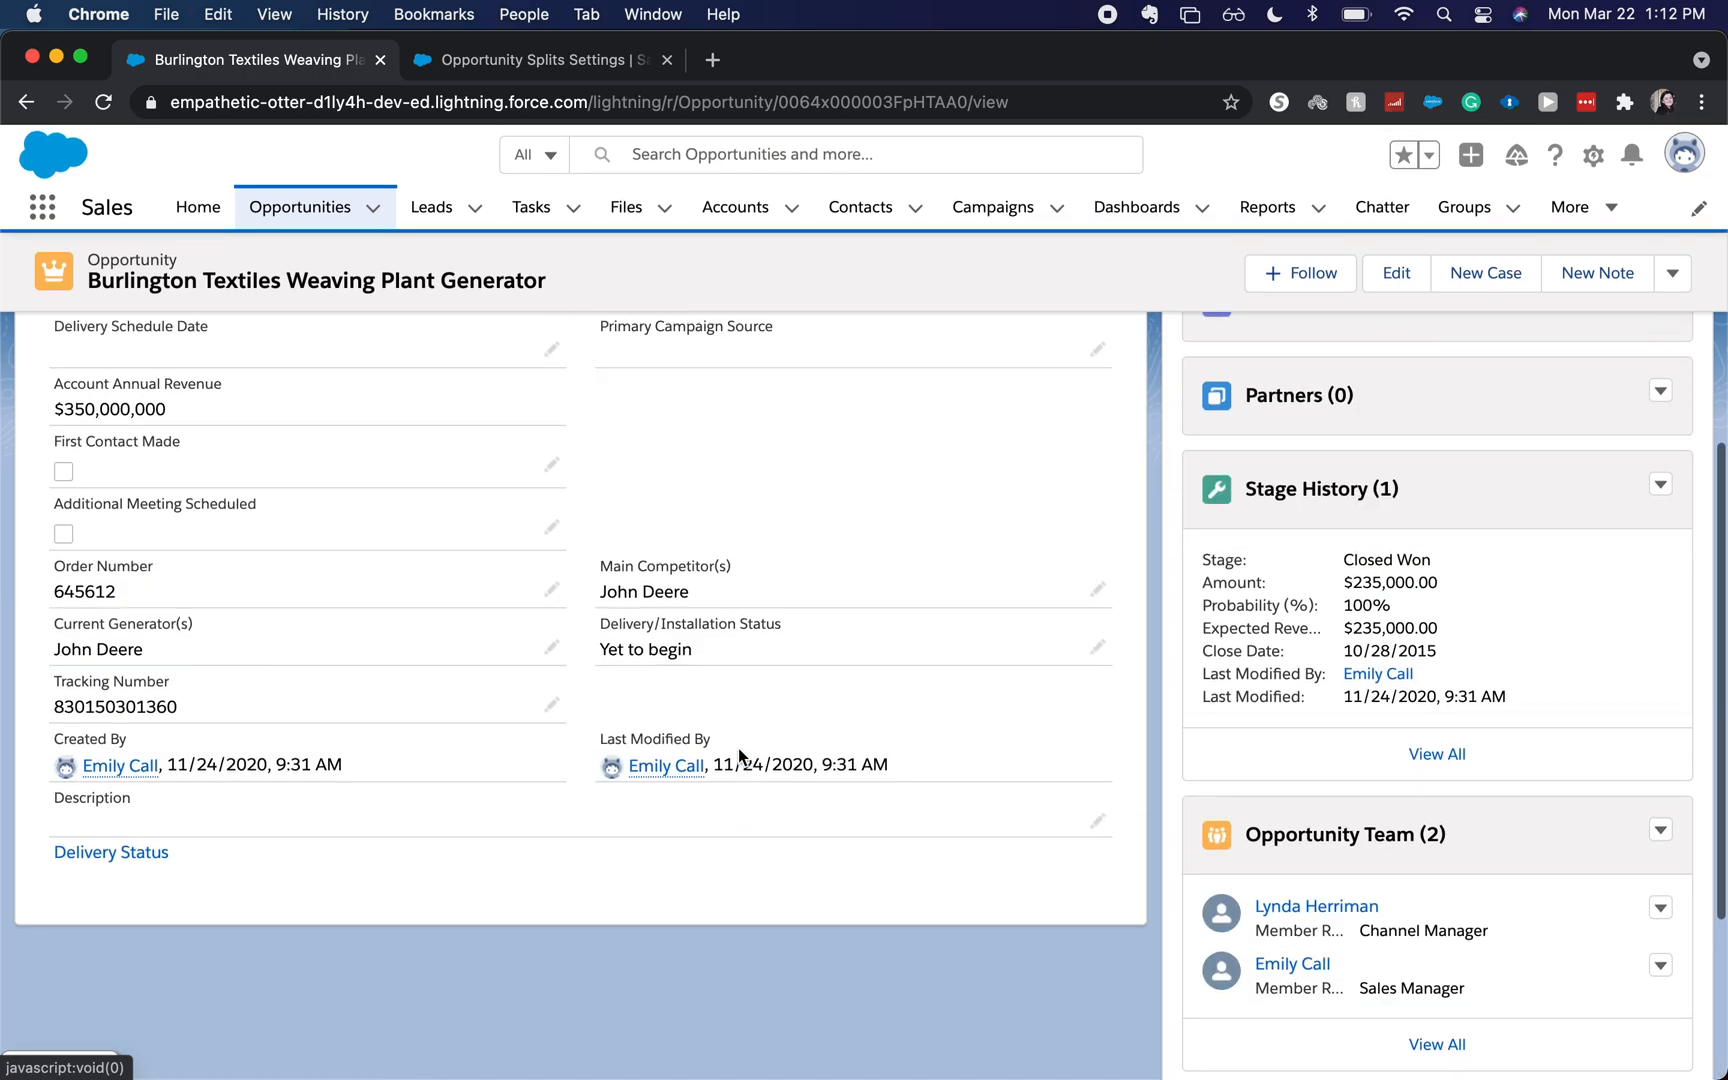
scroll(738, 748, "down", 5)
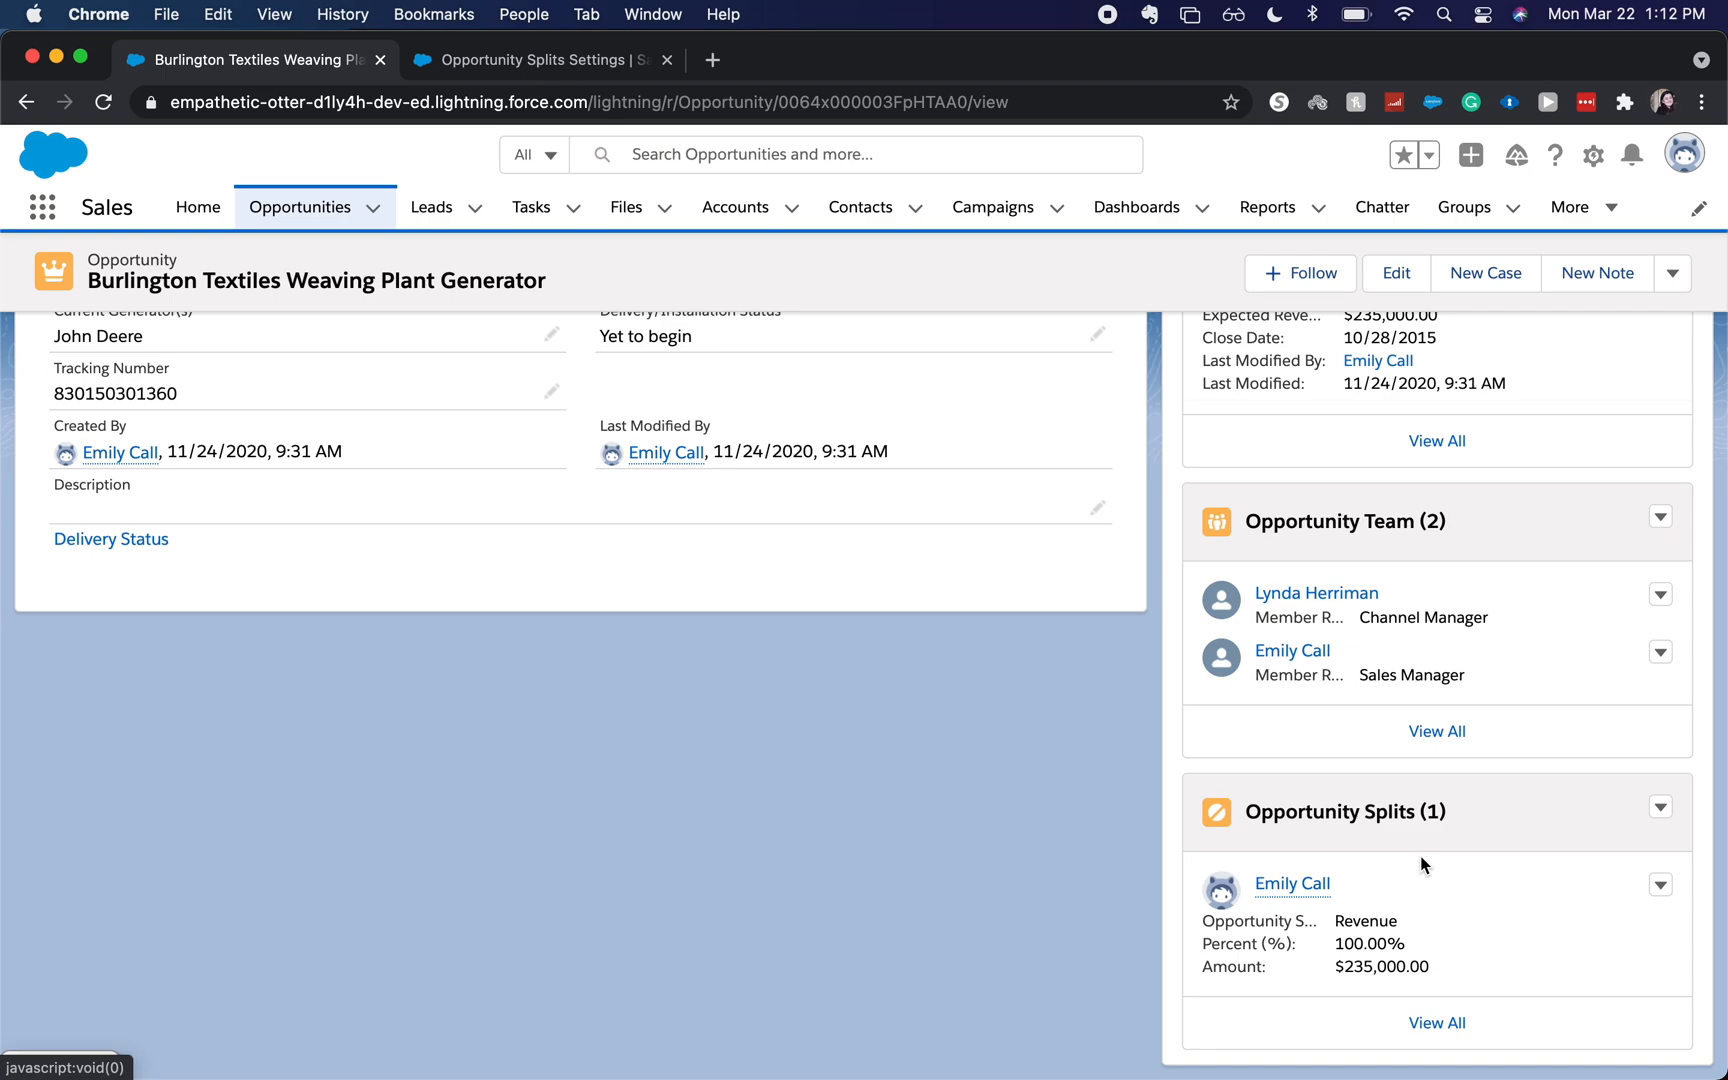
- Open the opportunity's full Opportunity Splits related list
left_click(1320, 885)
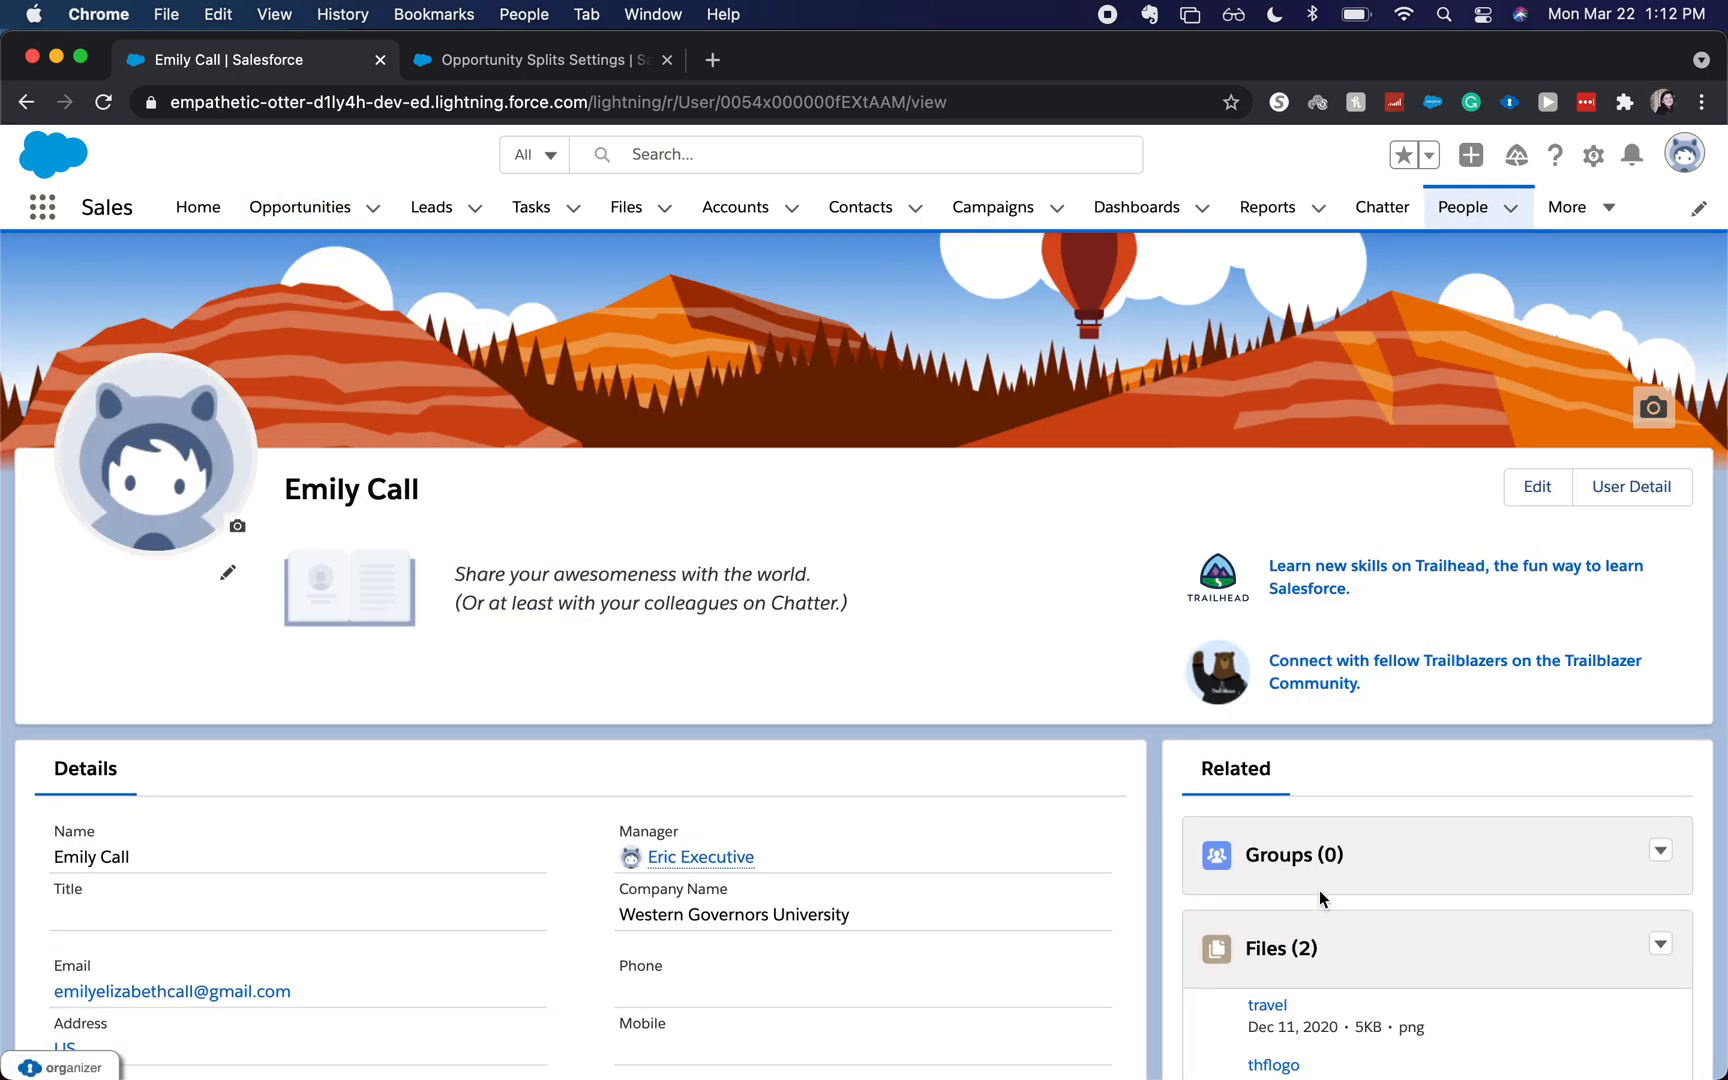
scroll(1320, 896, "left", 5)
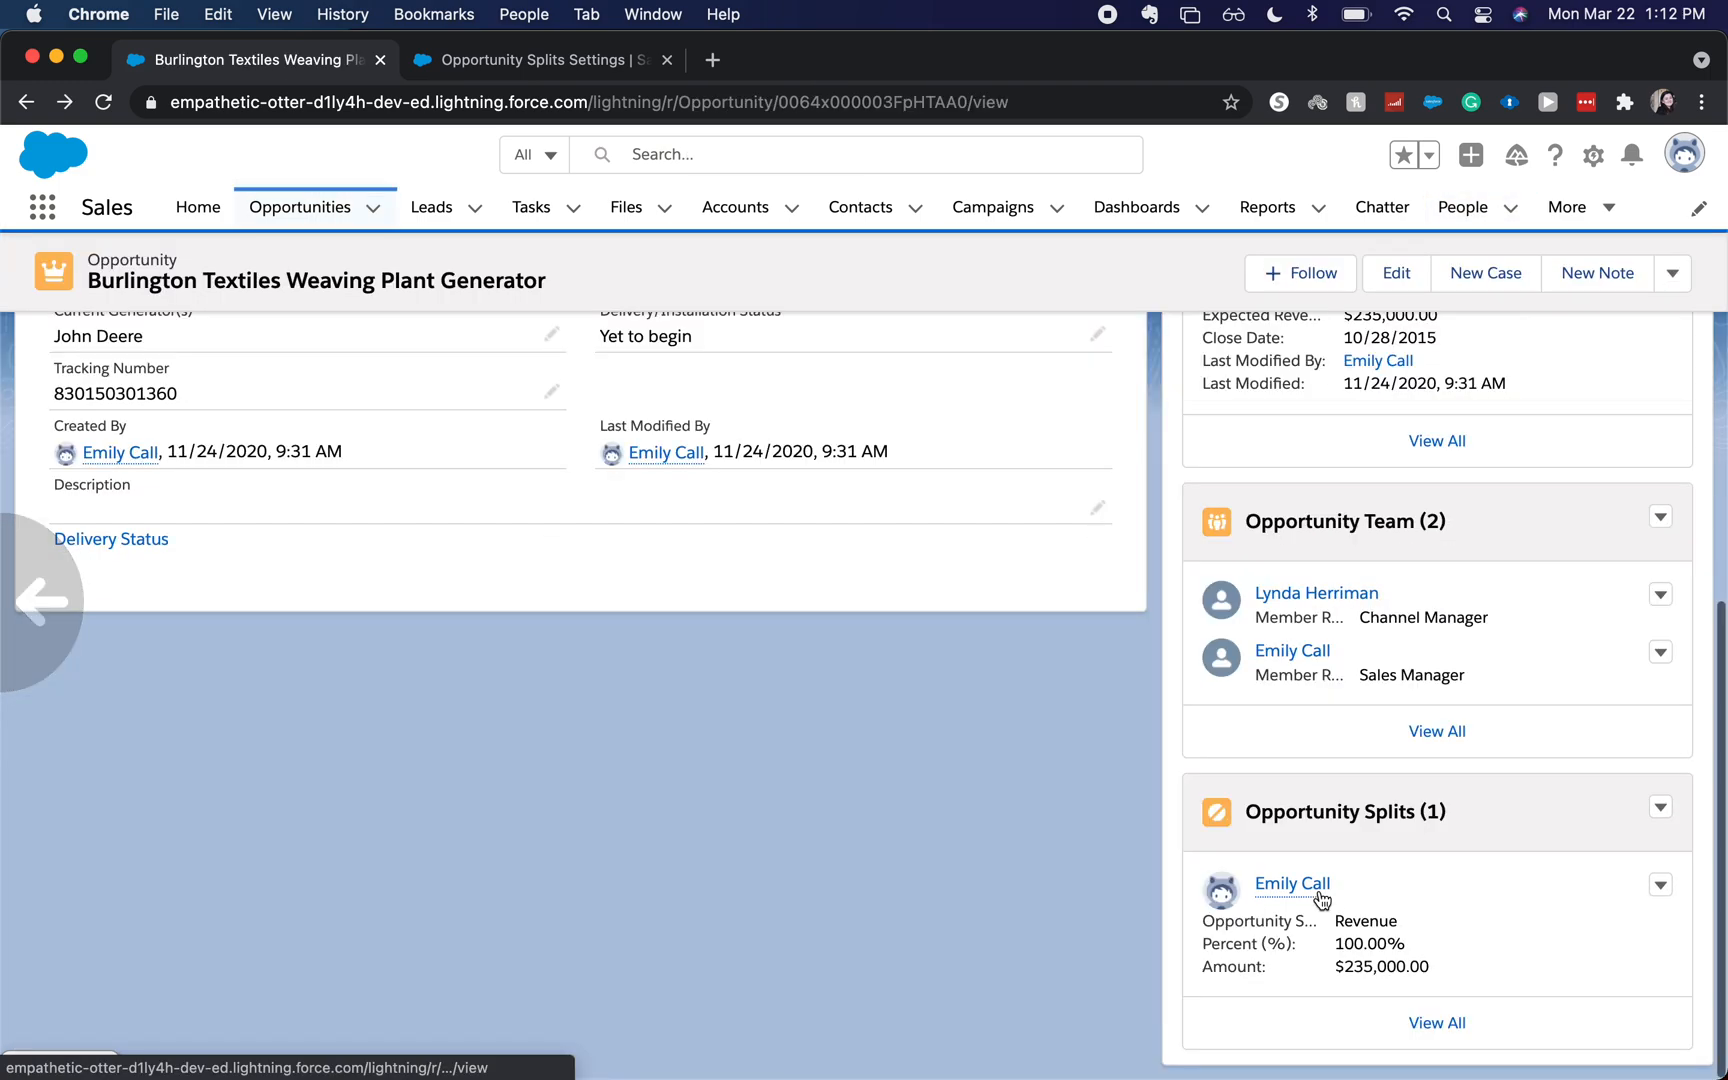
left_click(1400, 815)
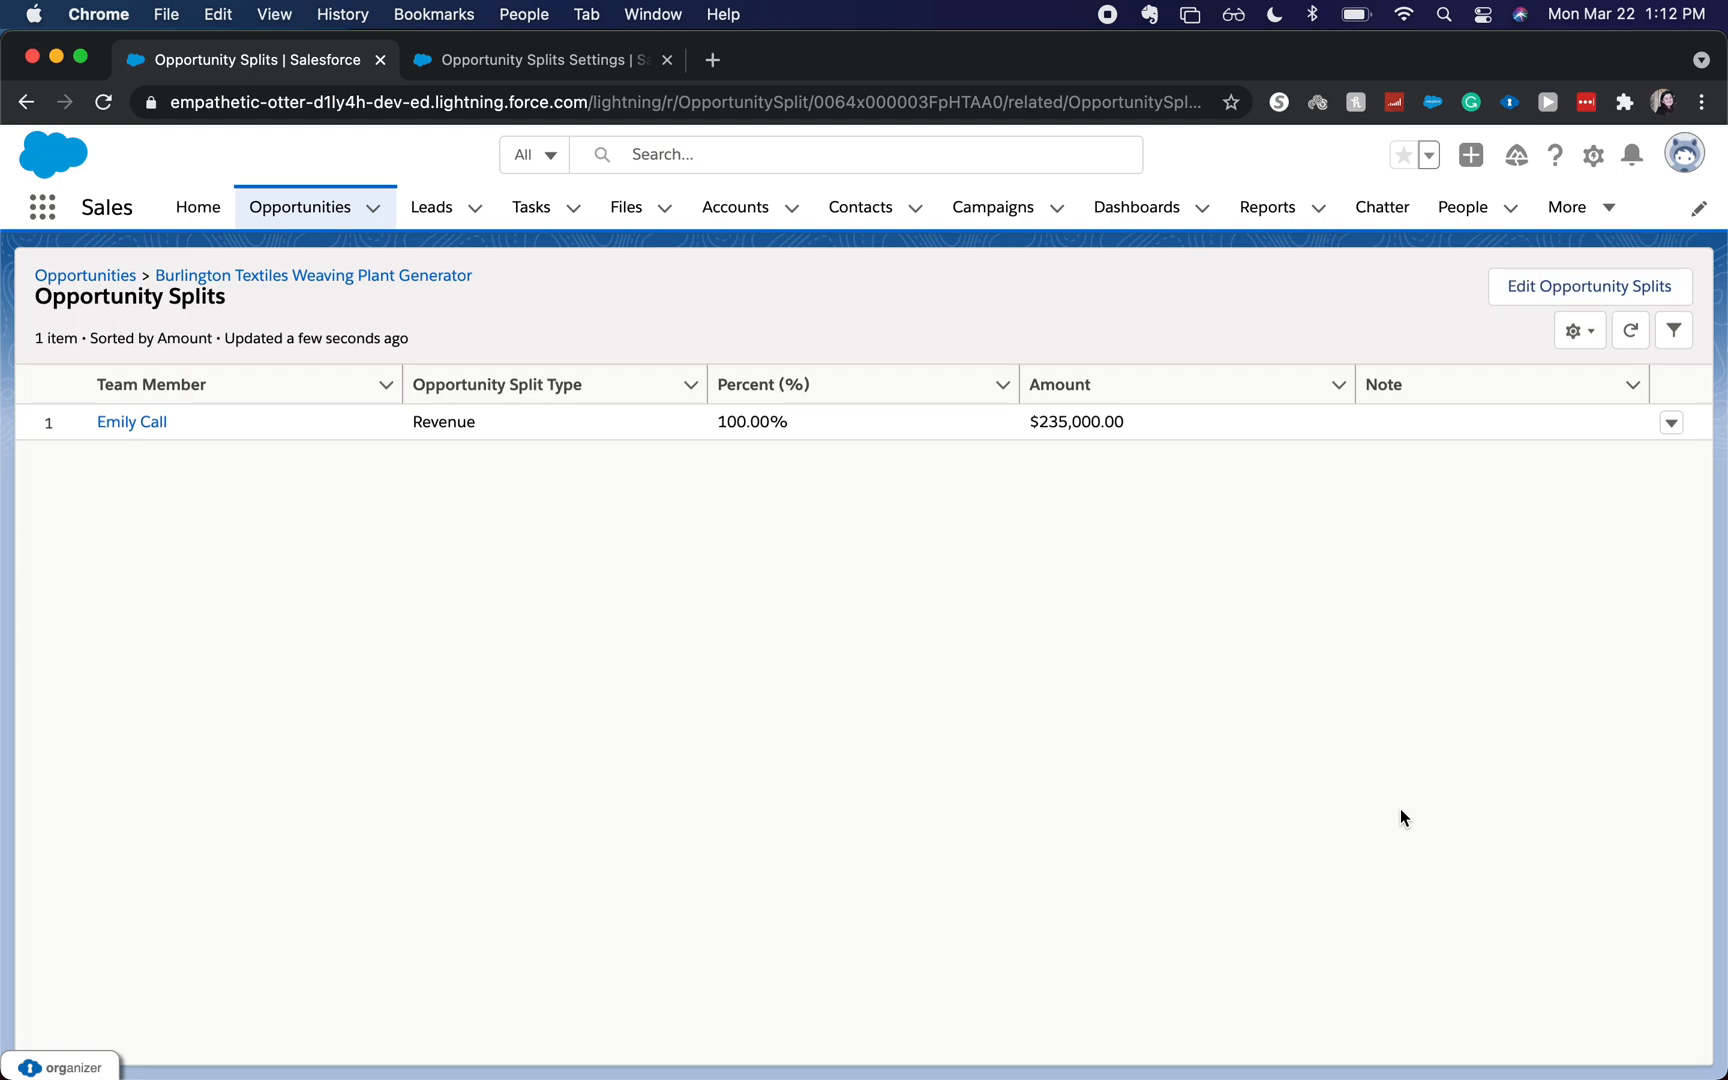
- Add the opportunity team's Channel Manager as a second Revenue split member with a 50 percent share
left_click(1640, 292)
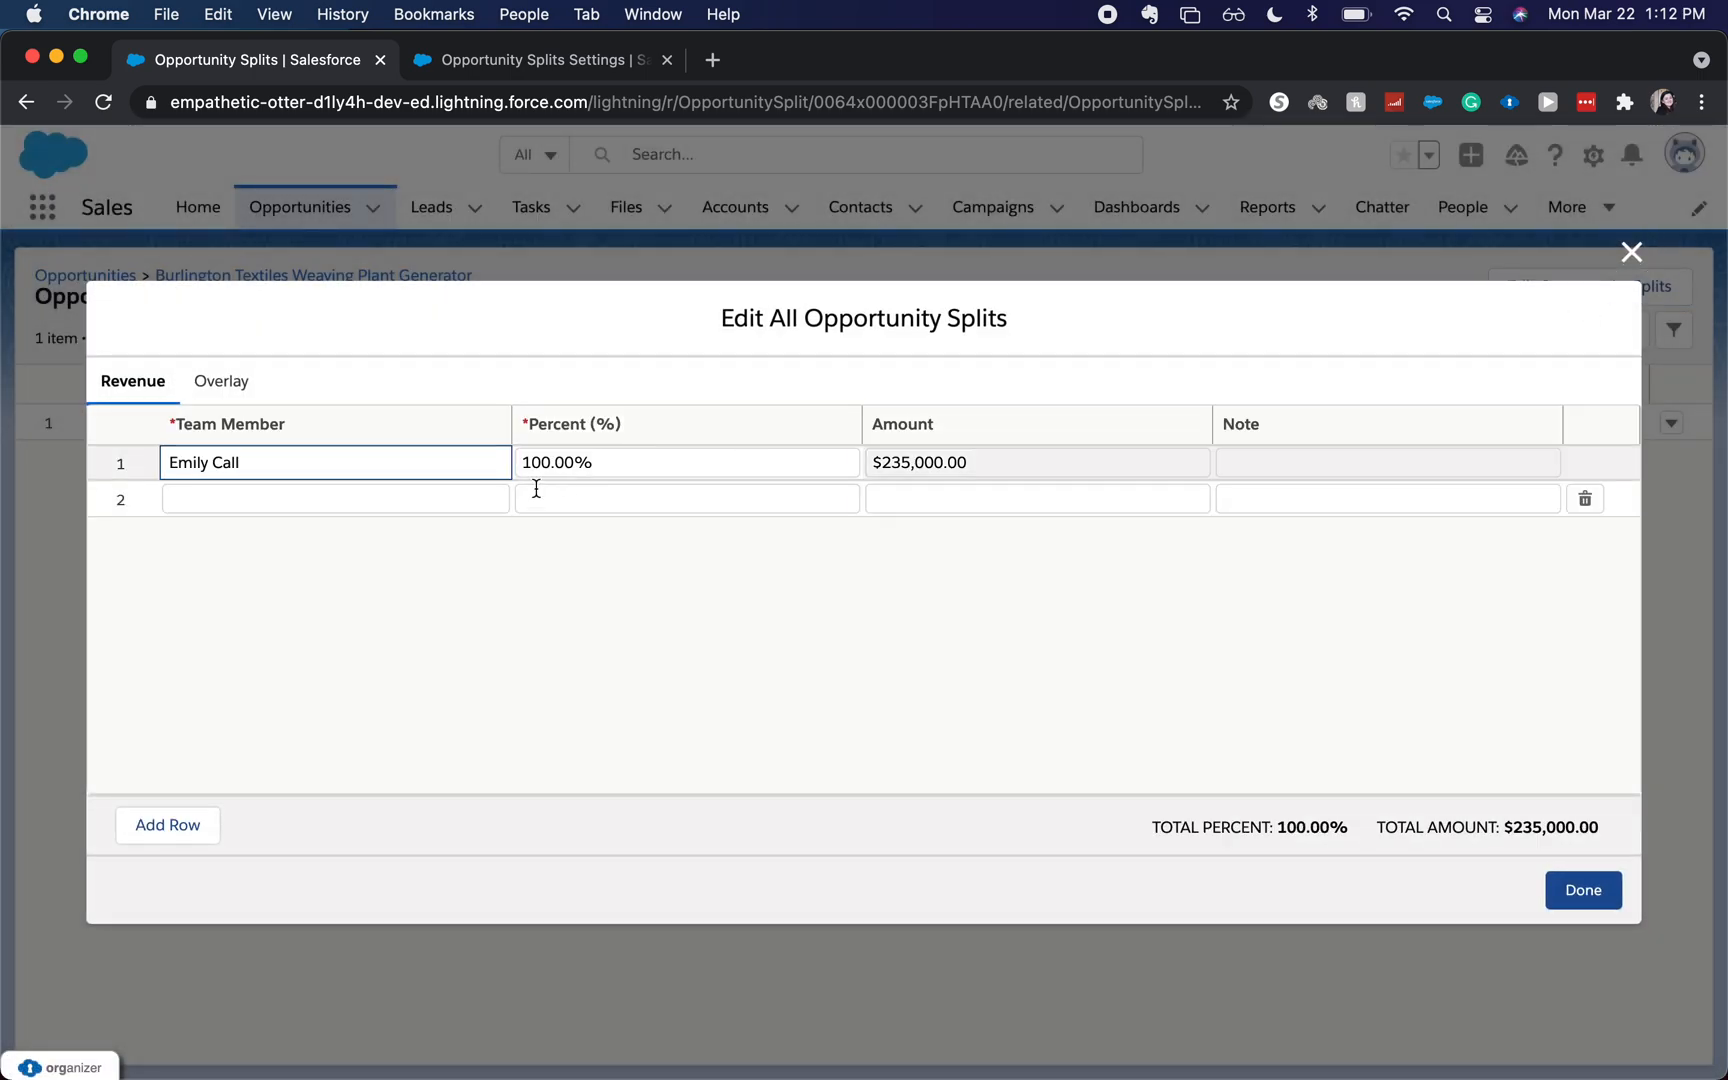
left_click(447, 497)
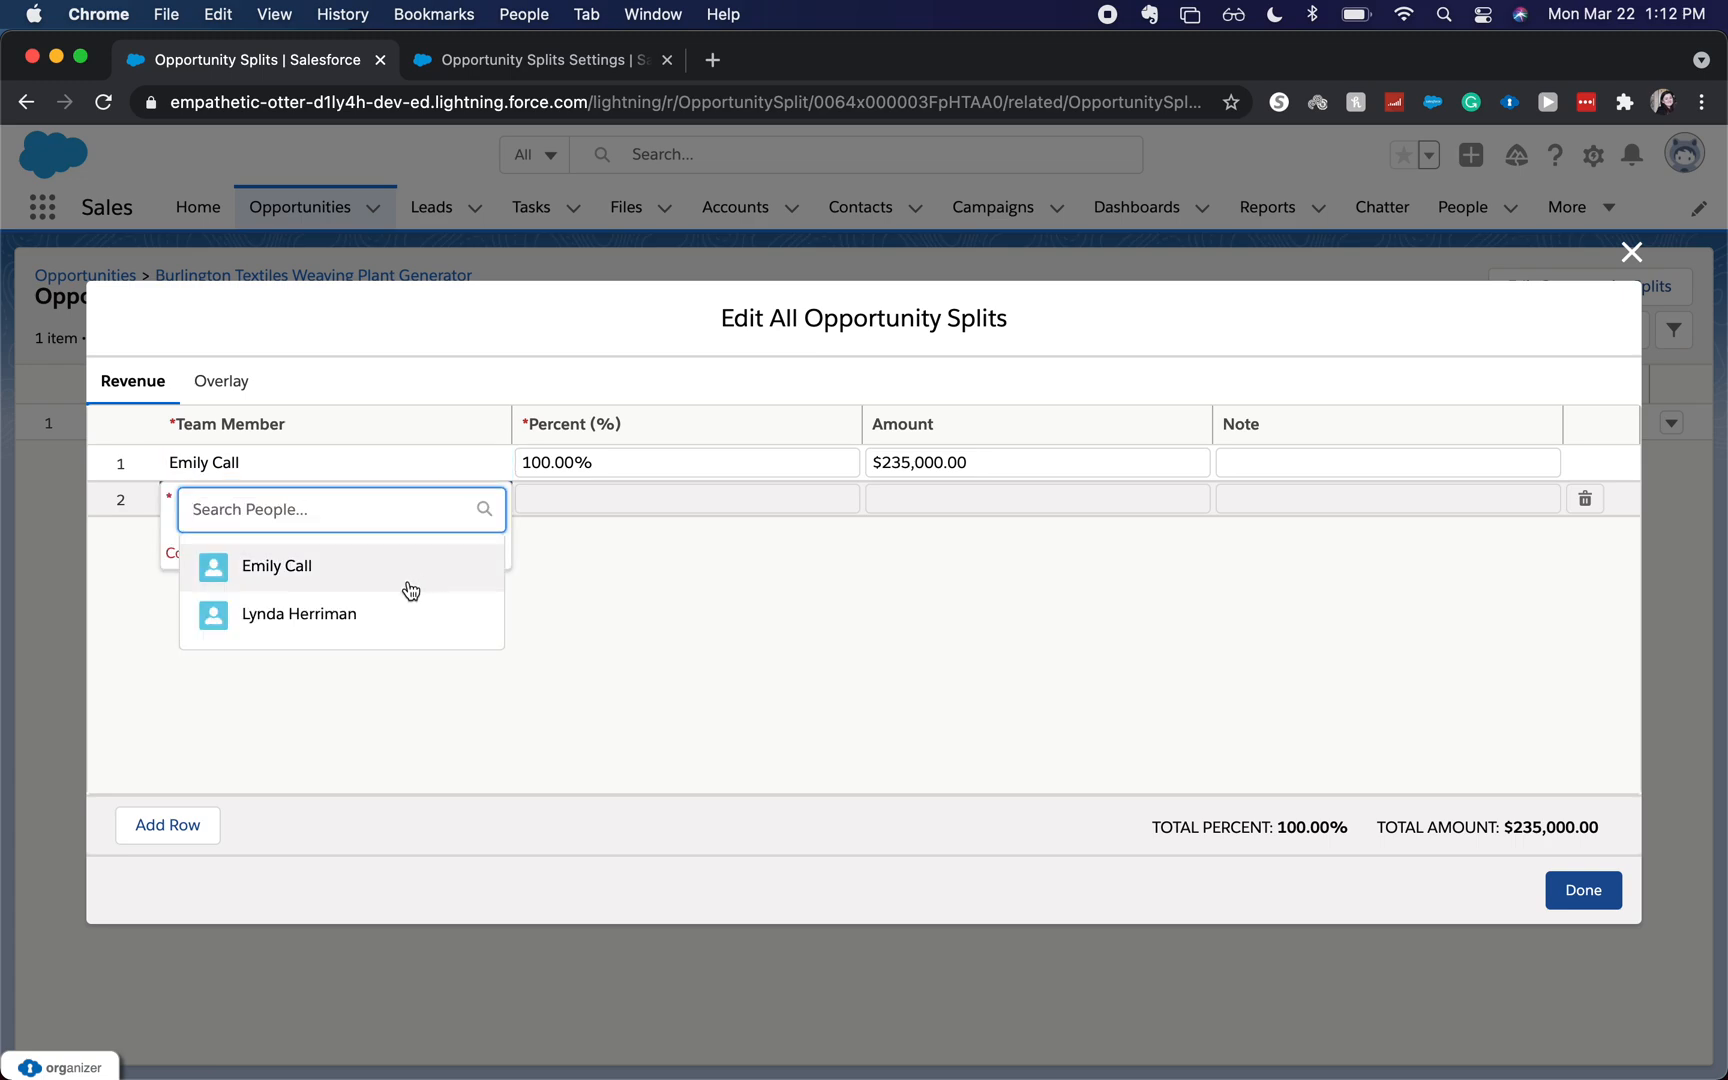
left_click(363, 614)
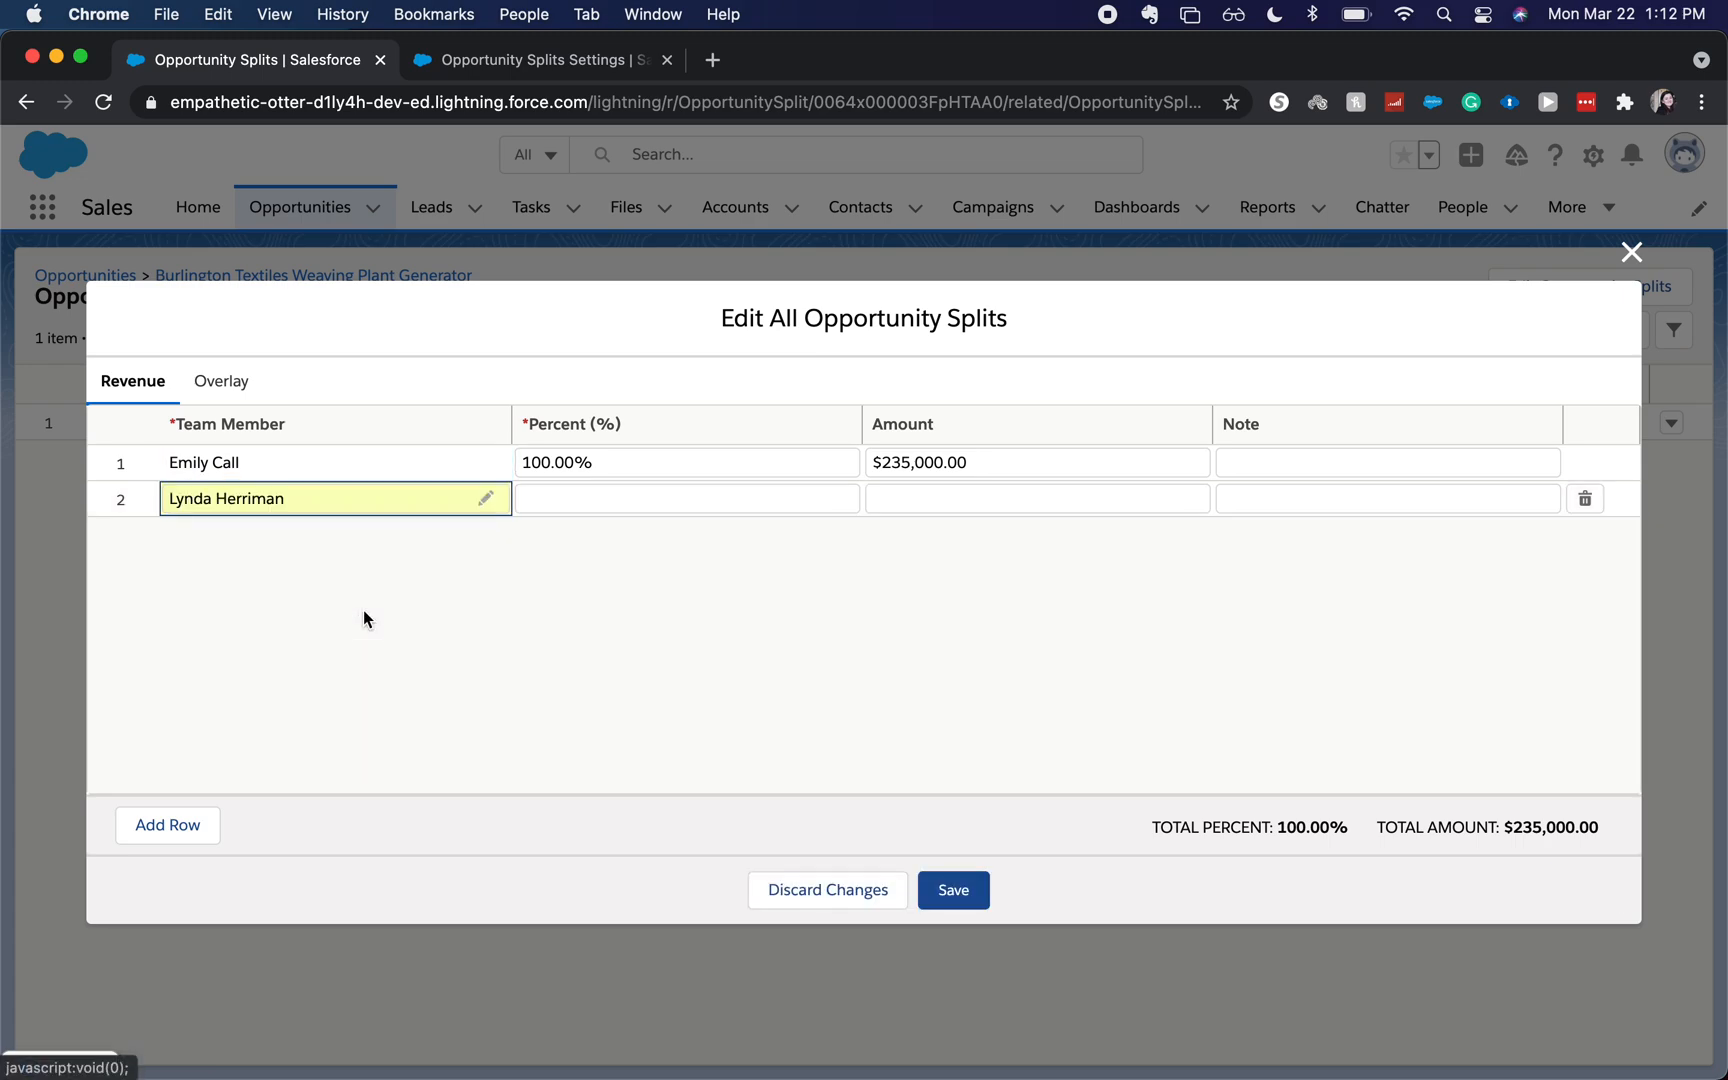
left_click(667, 505)
type("50")
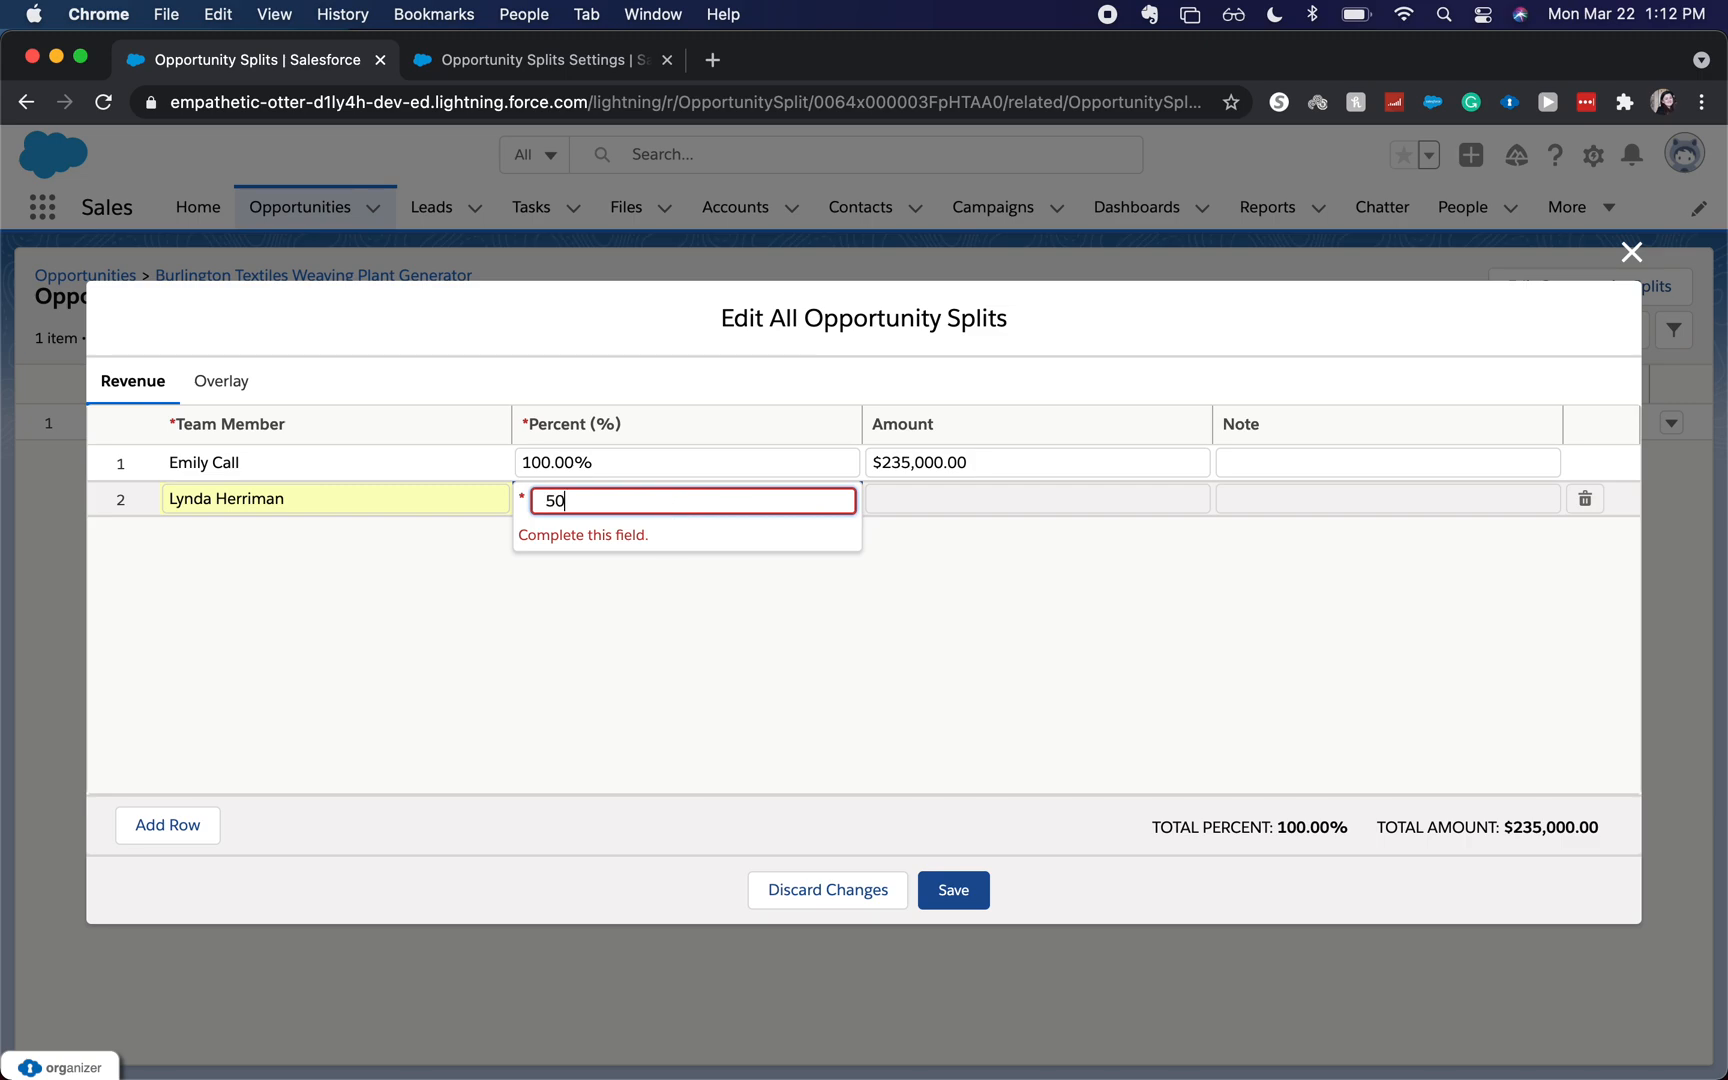
key("Return")
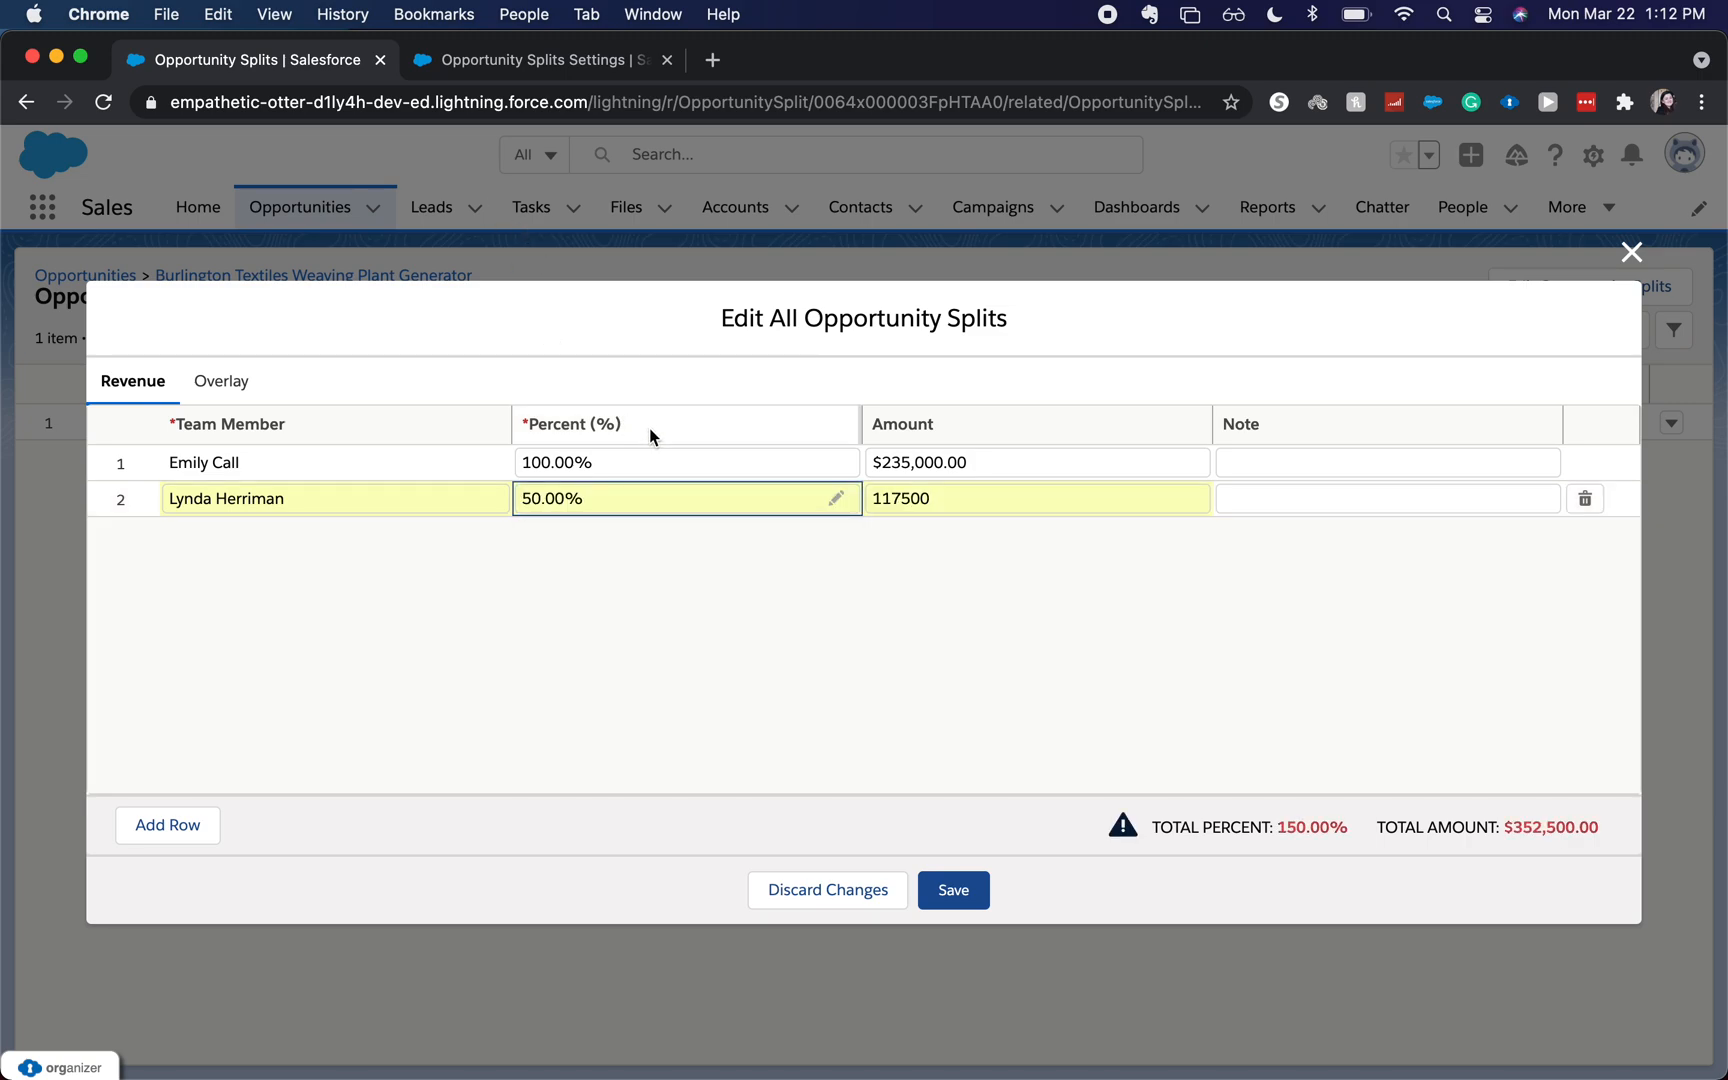
- Set the opportunity owner's Revenue split to 50 percent, save the splits and close the editor
left_click(606, 462)
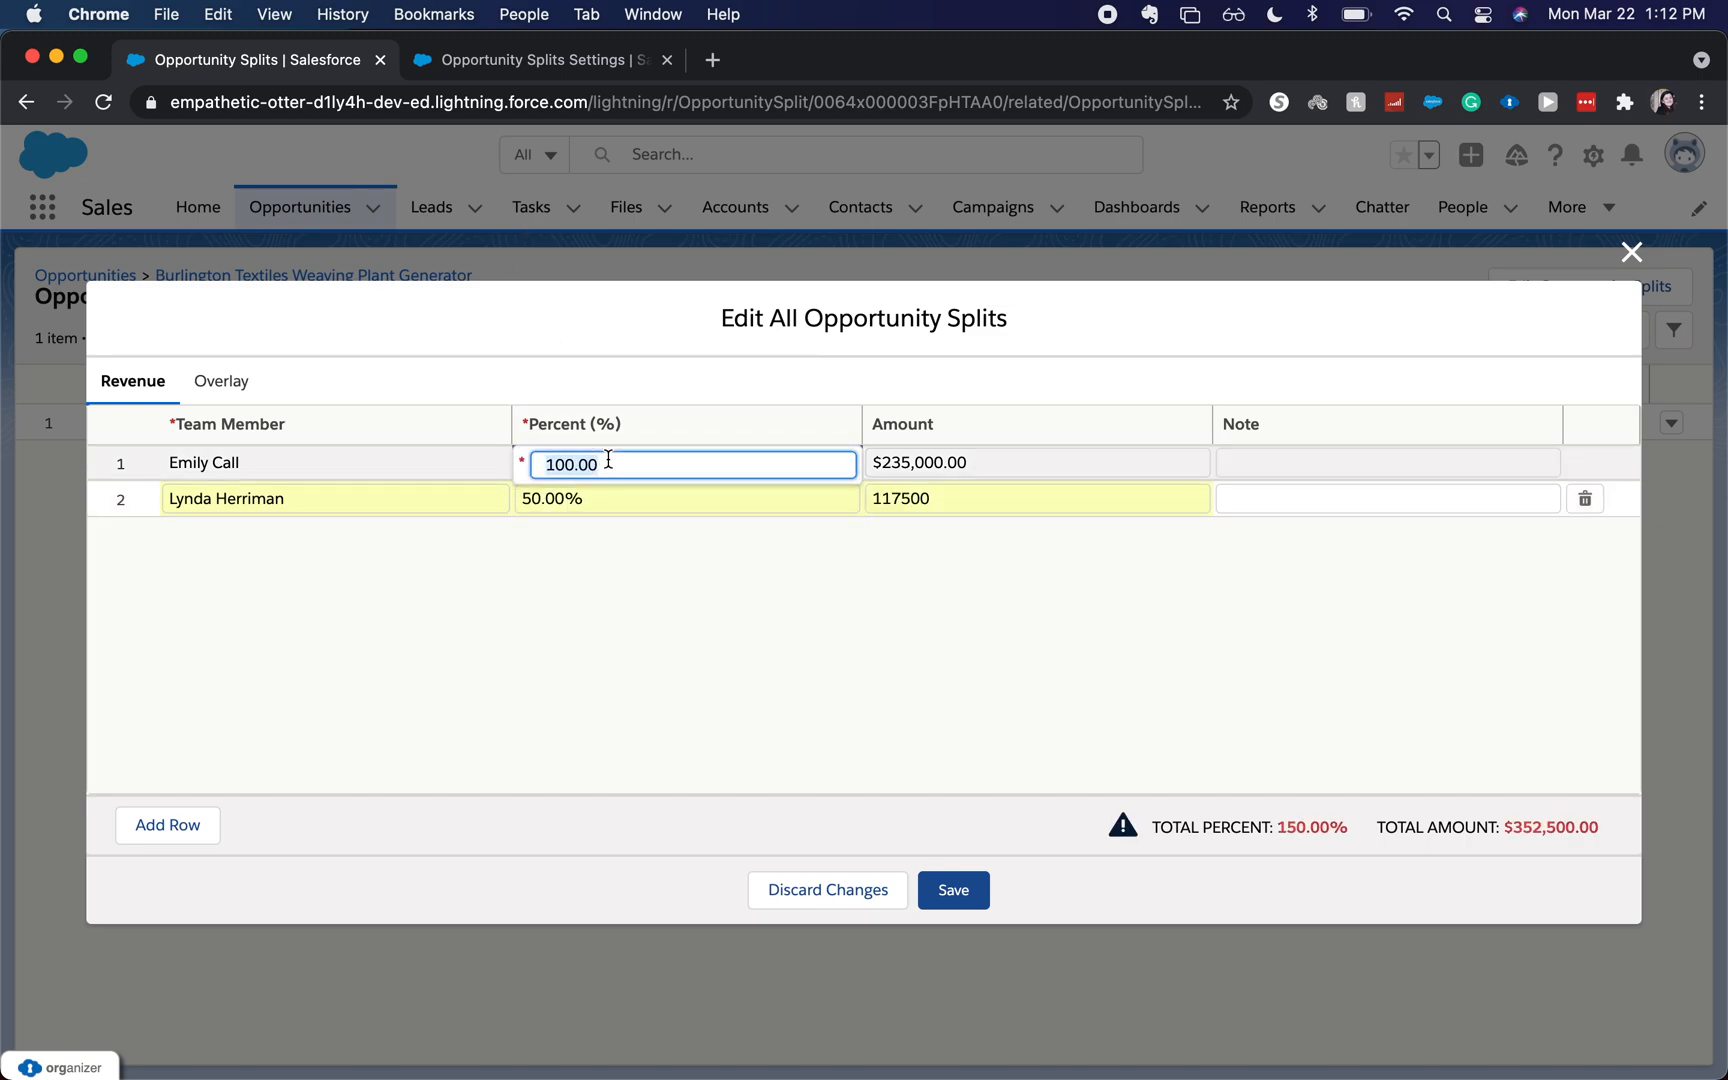
type("50")
key("Return")
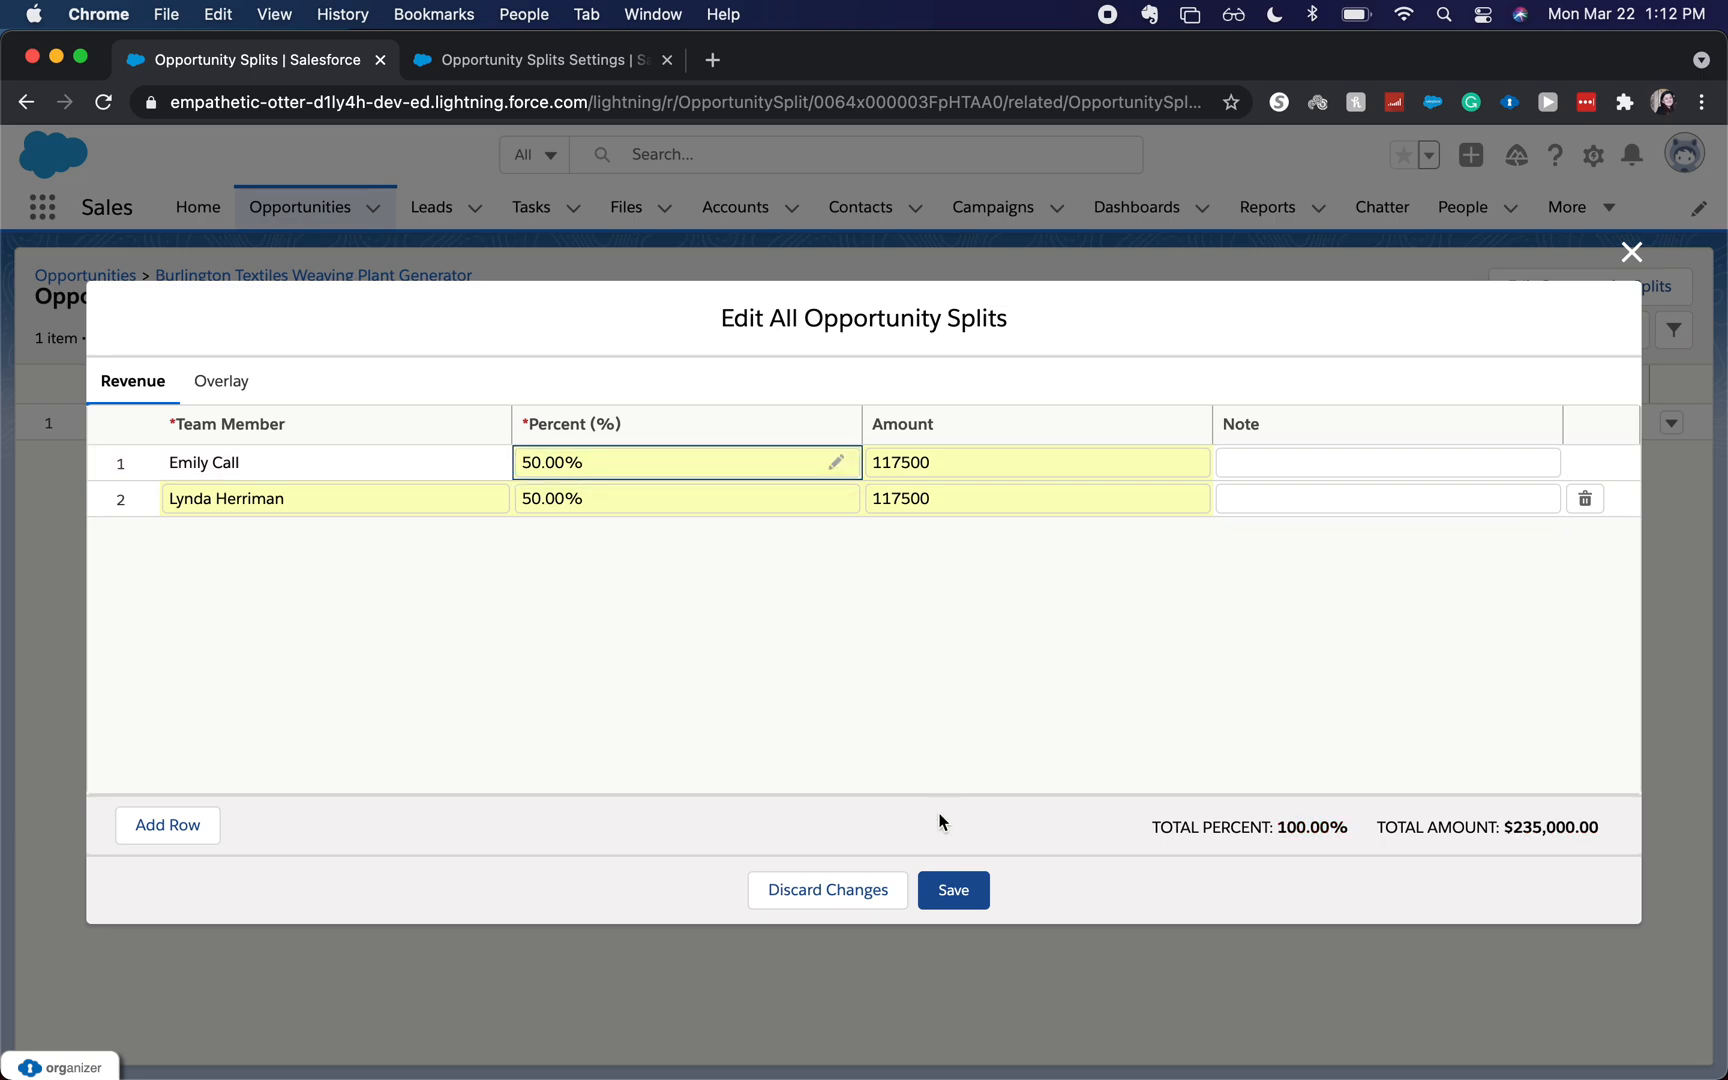
left_click(972, 900)
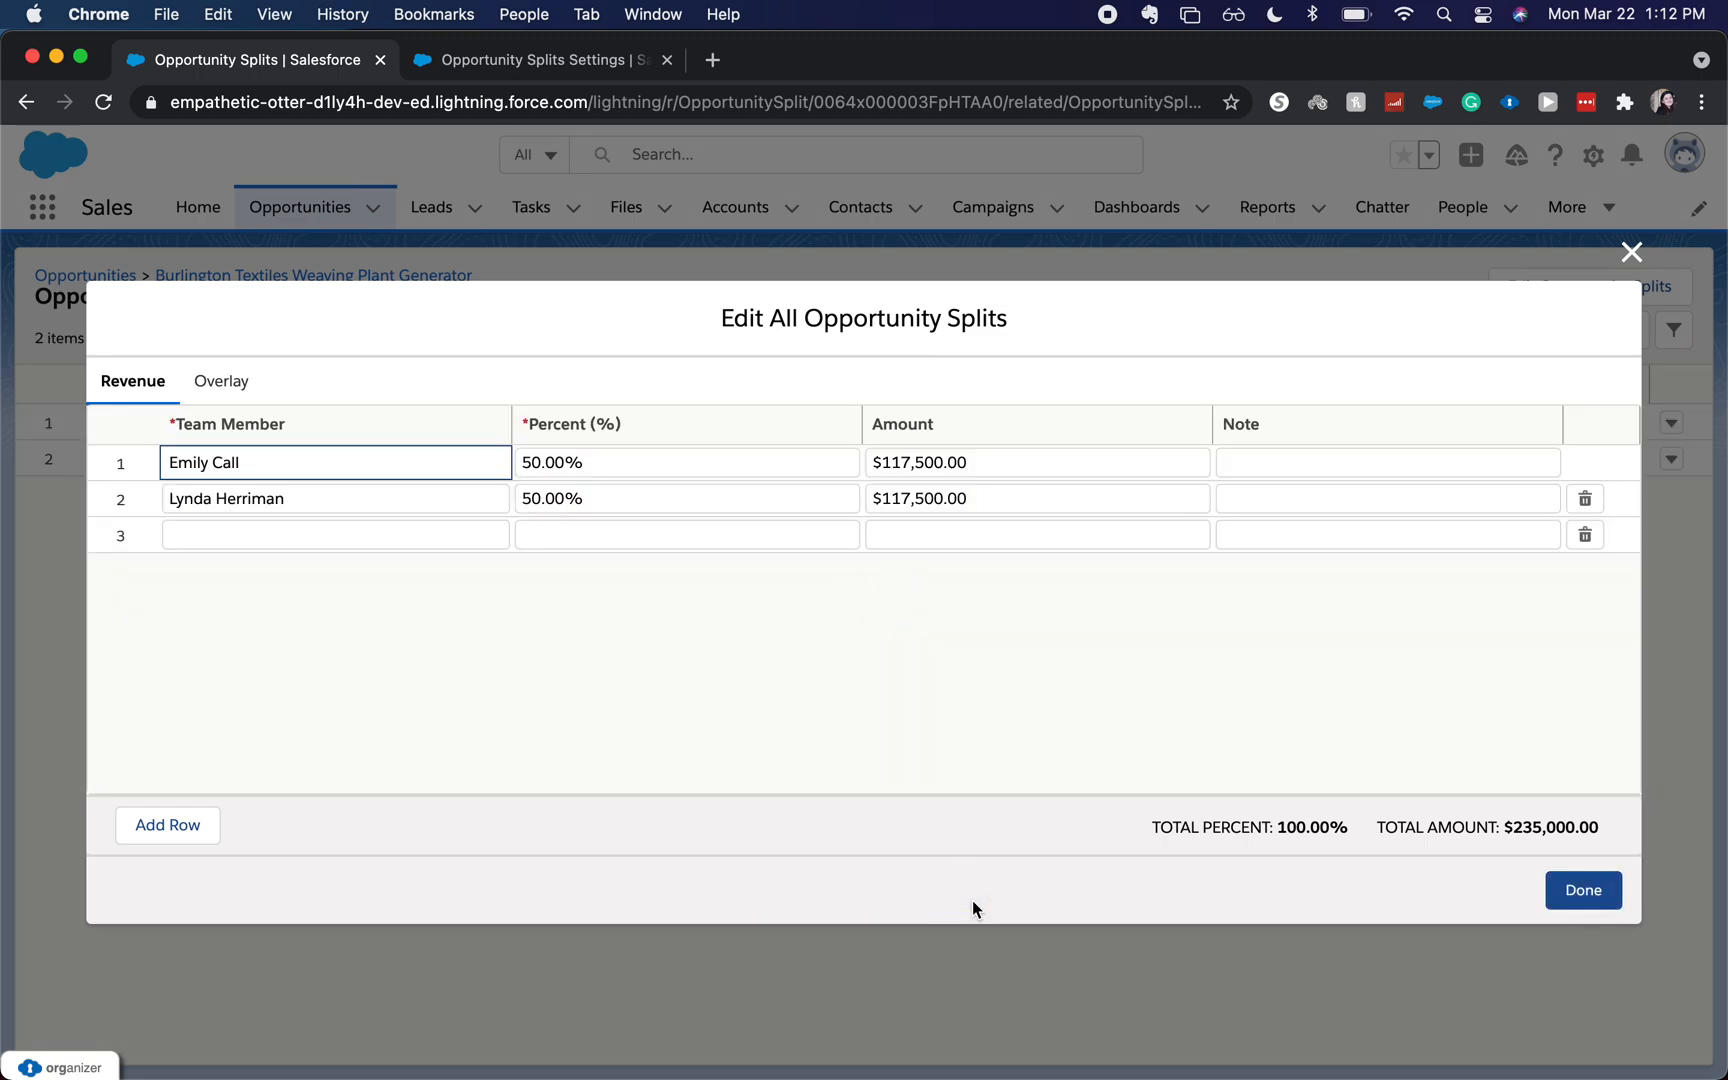
left_click(1594, 905)
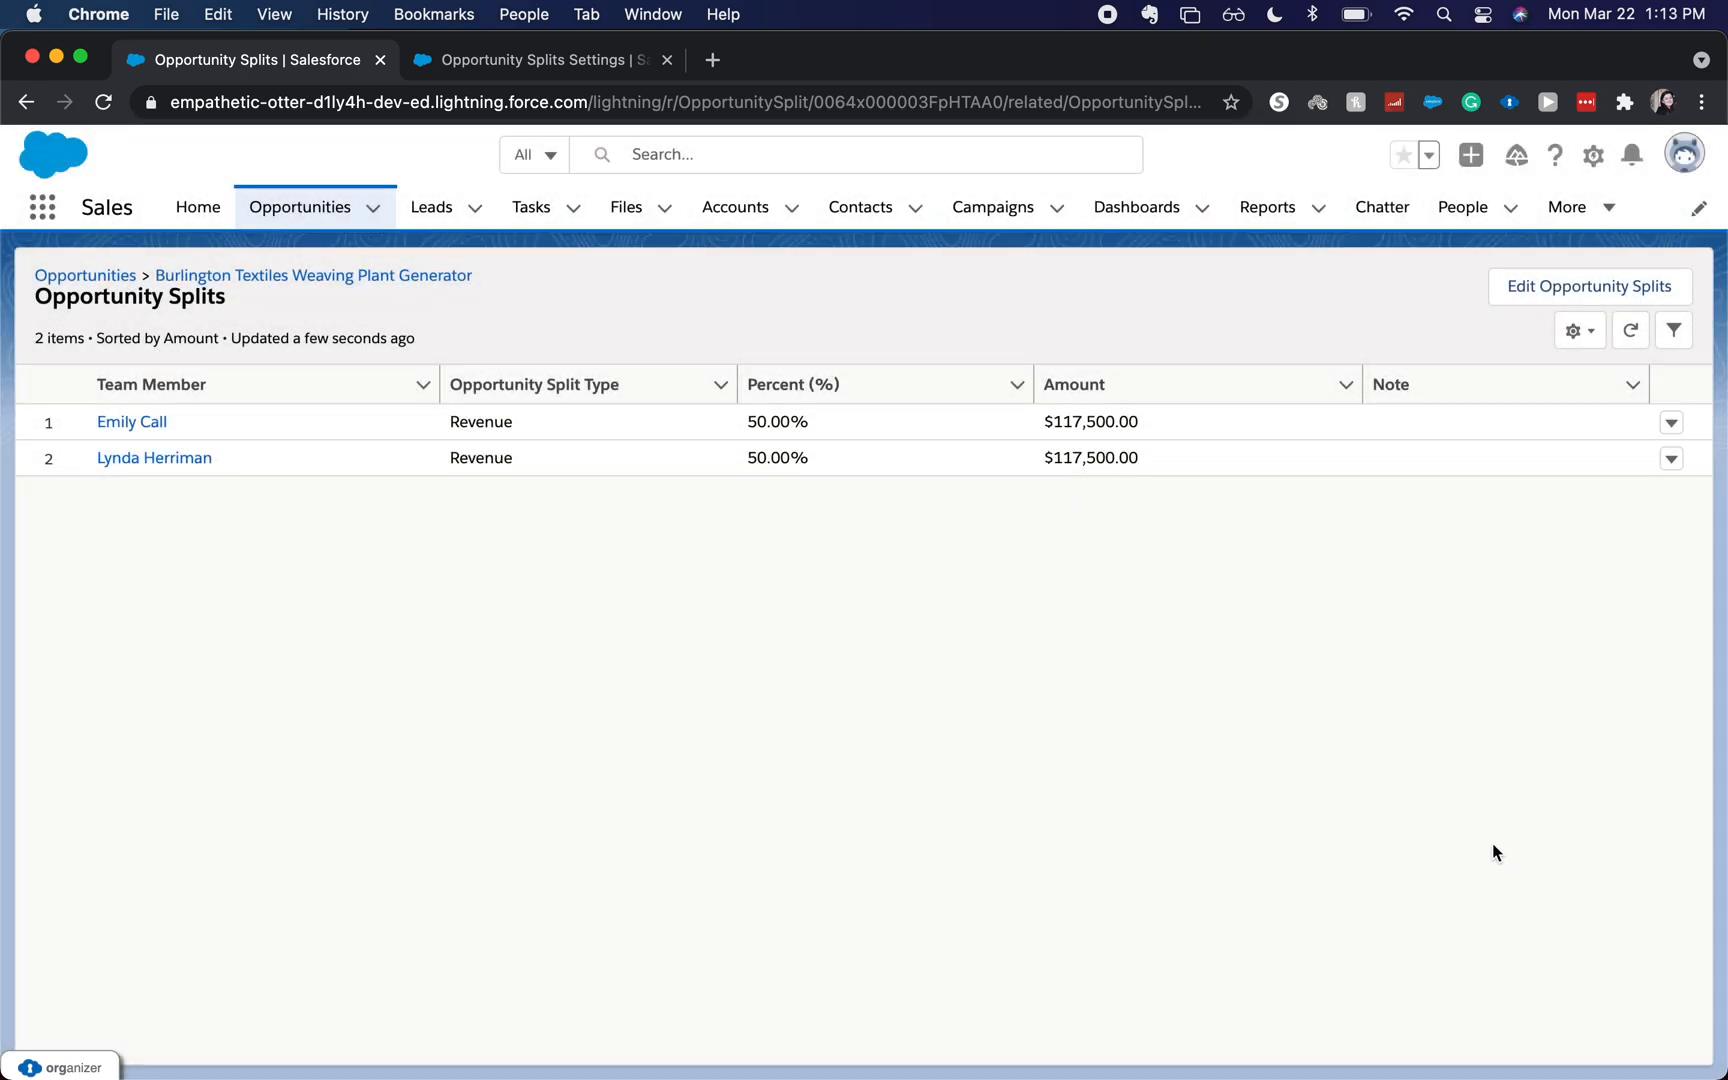